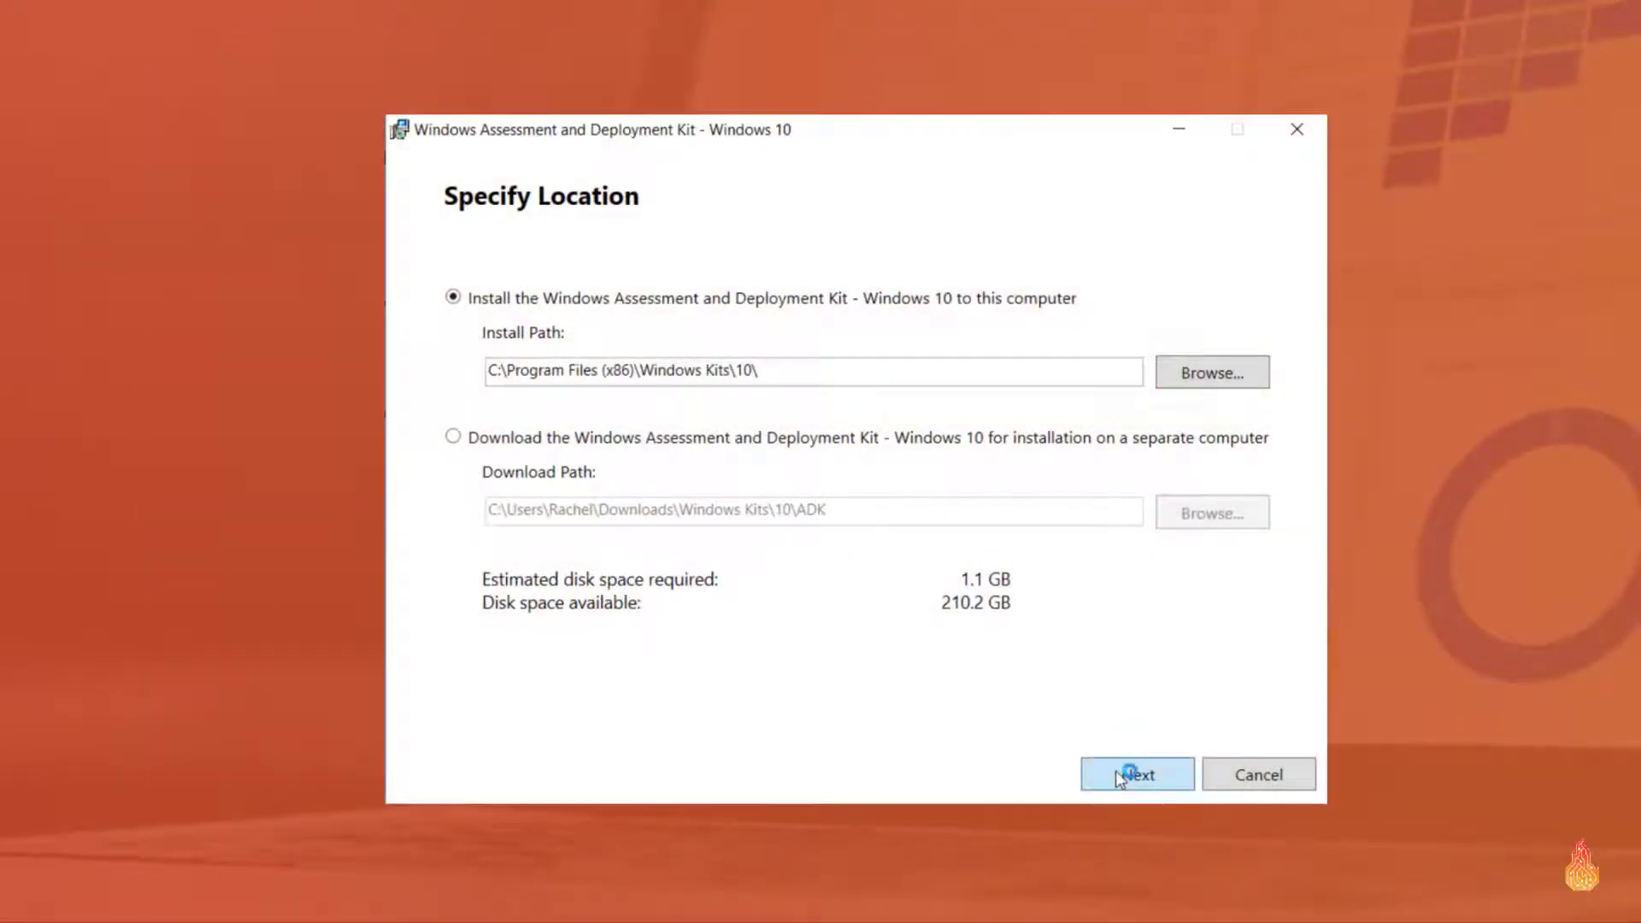
# Step: Install the Windows 10 Assessment and Deployment Kit to the default path with the preselected features, declining usage data and accepting the license
pyautogui.click(1119, 776)
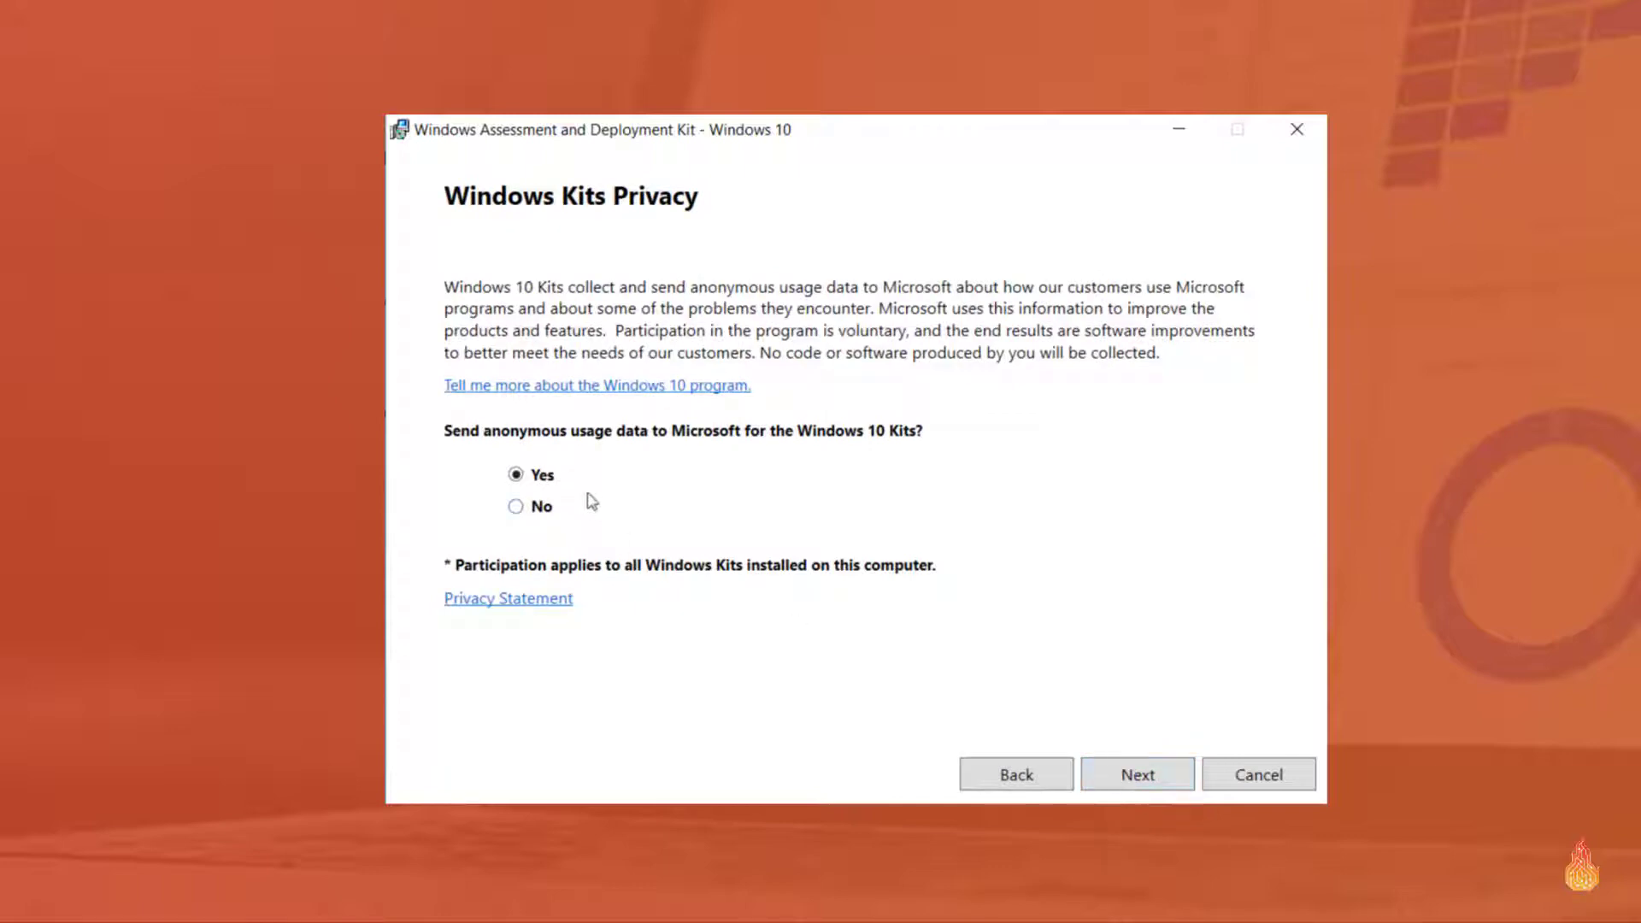
pyautogui.click(515, 506)
pyautogui.click(1164, 785)
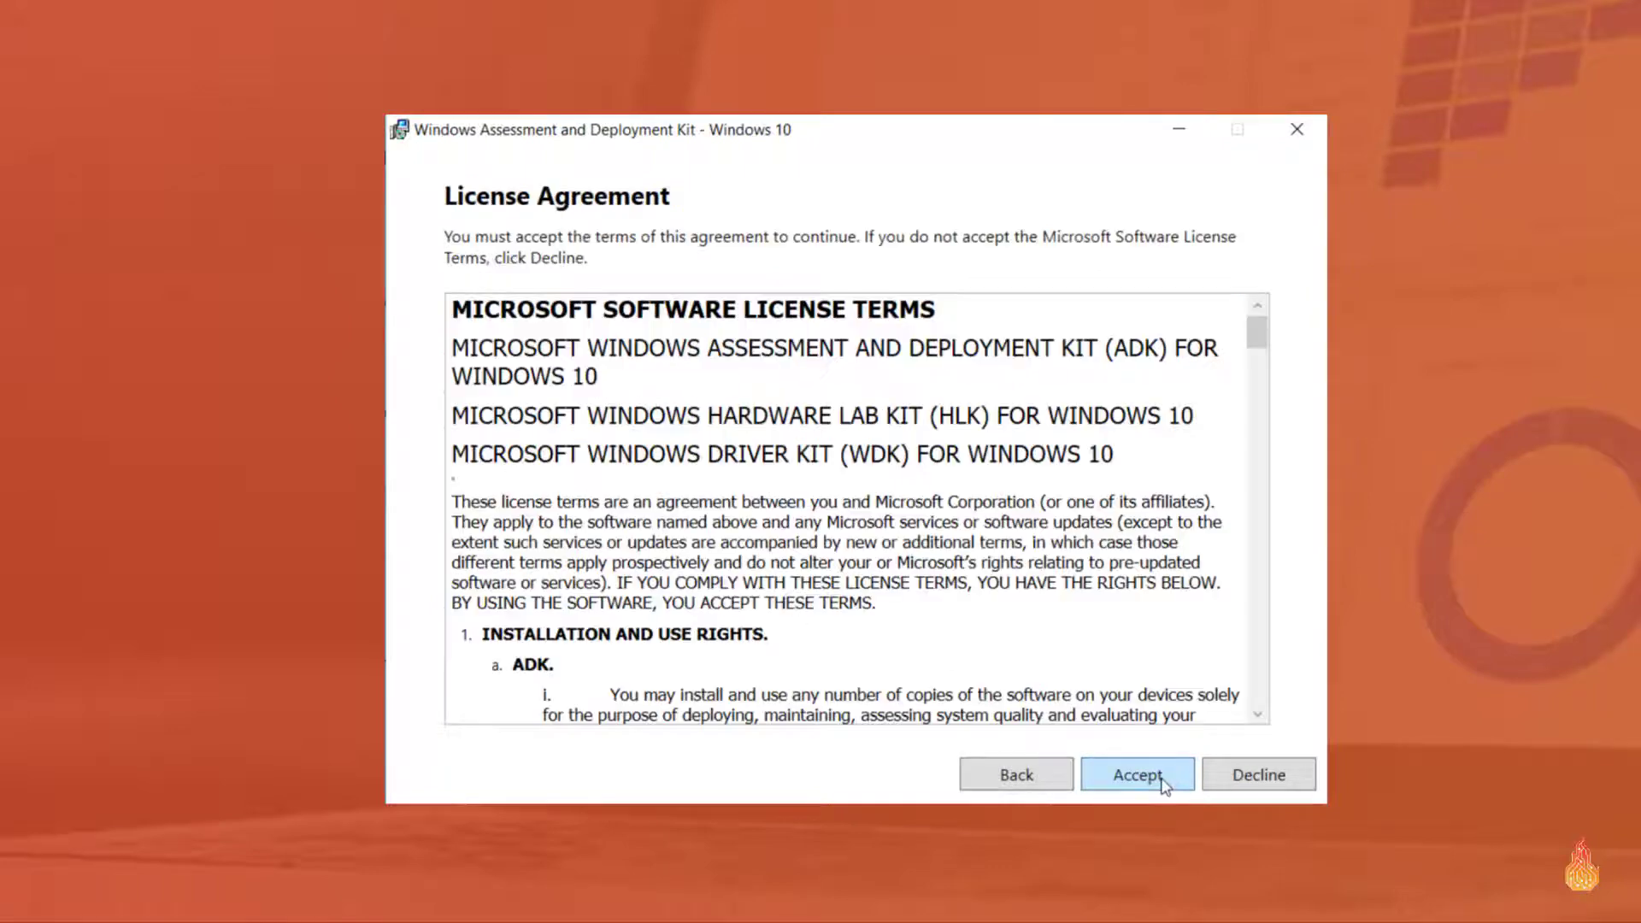
pyautogui.click(1164, 785)
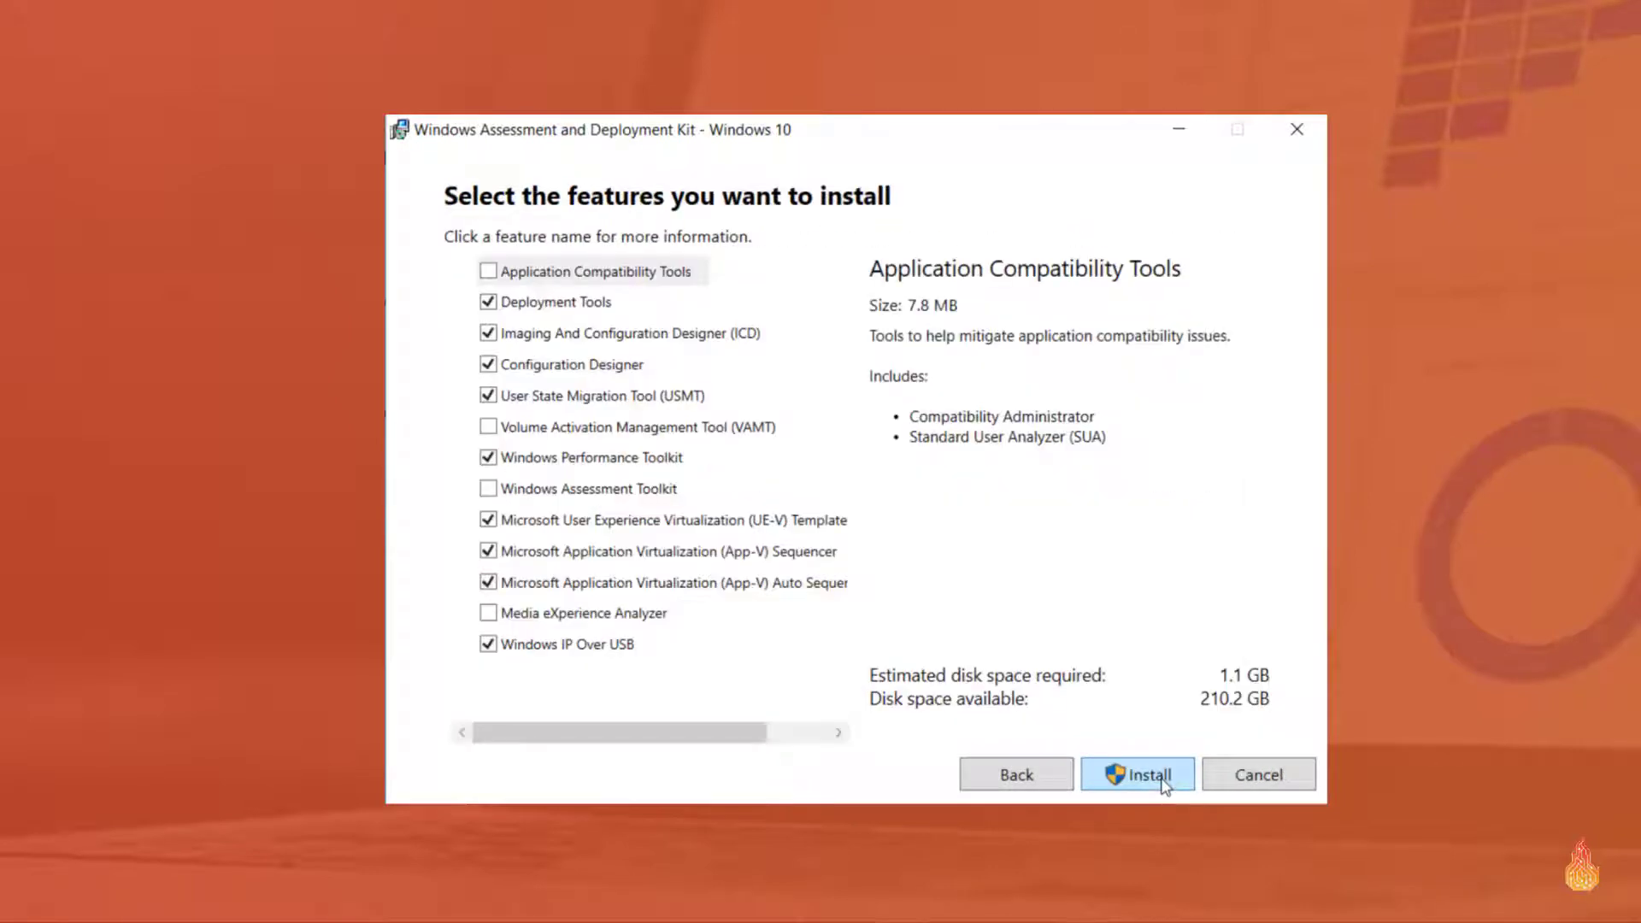
pyautogui.click(1149, 775)
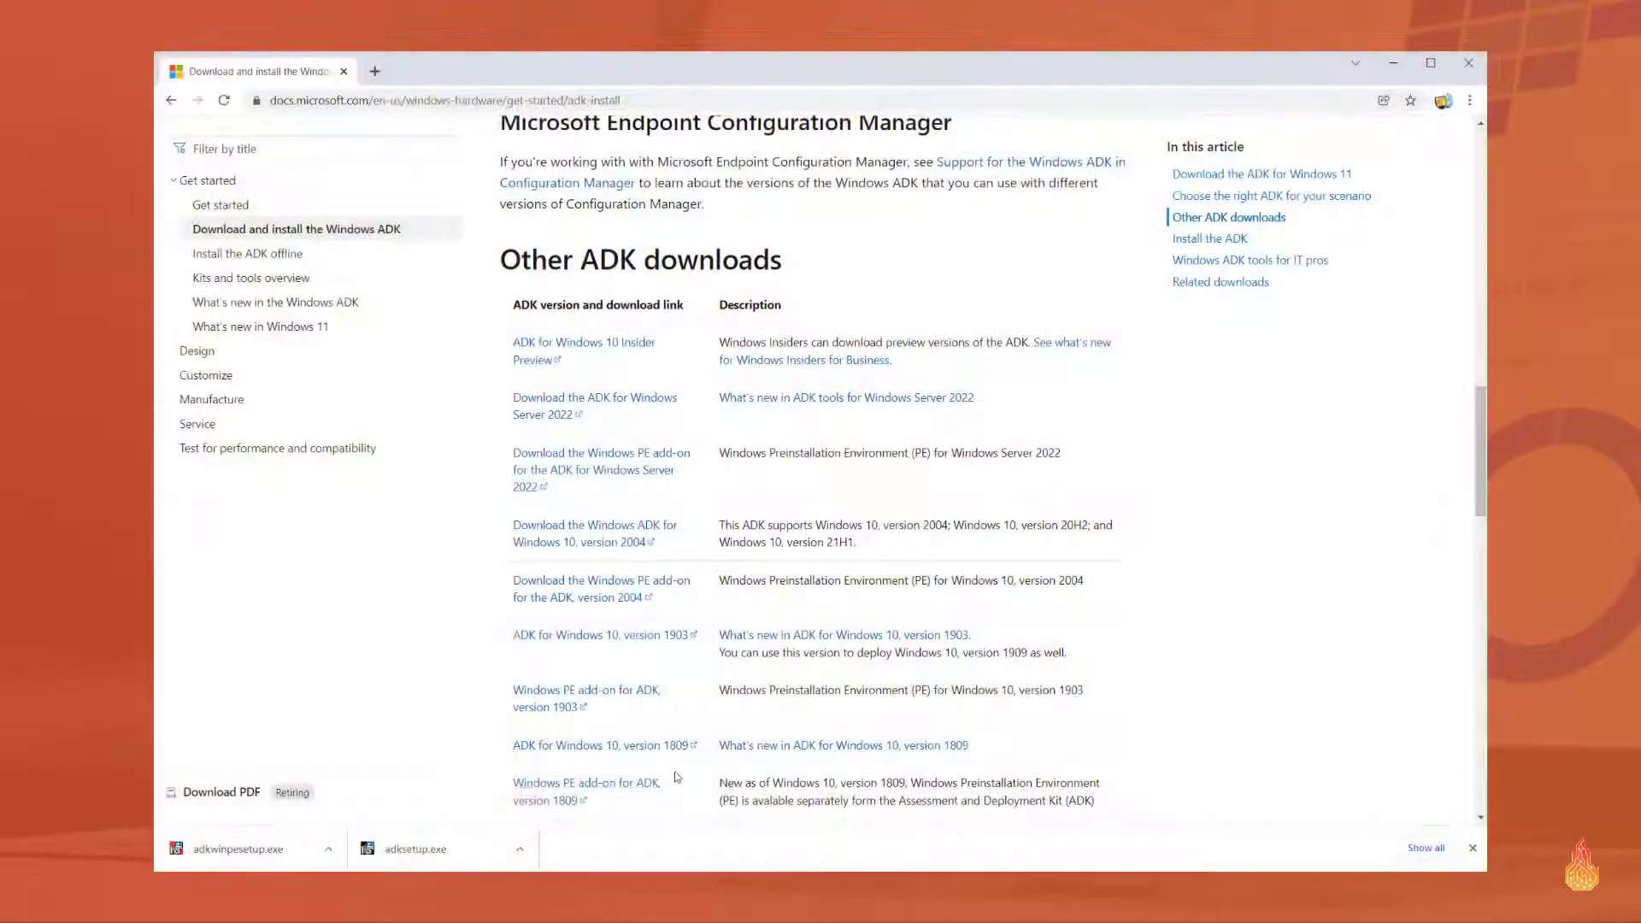
# Step: Run adkwinpesetup.exe and install the Windows Preinstallation Environment add-ons to the common kit path, without sending usage data and accepting the license
pyautogui.click(258, 849)
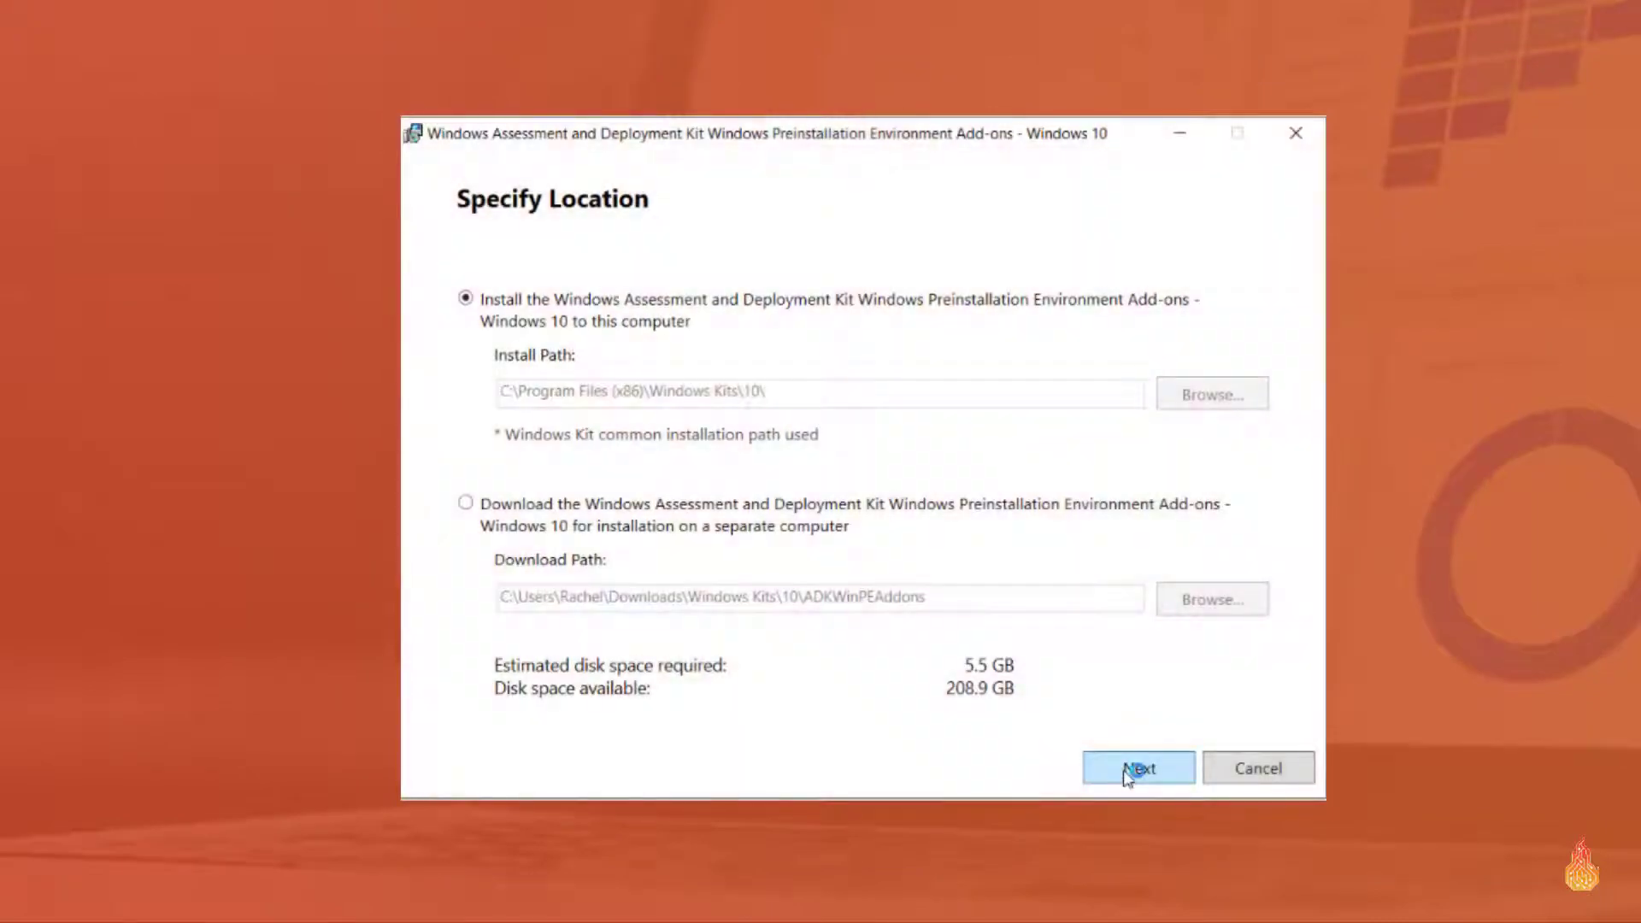
pyautogui.click(1137, 769)
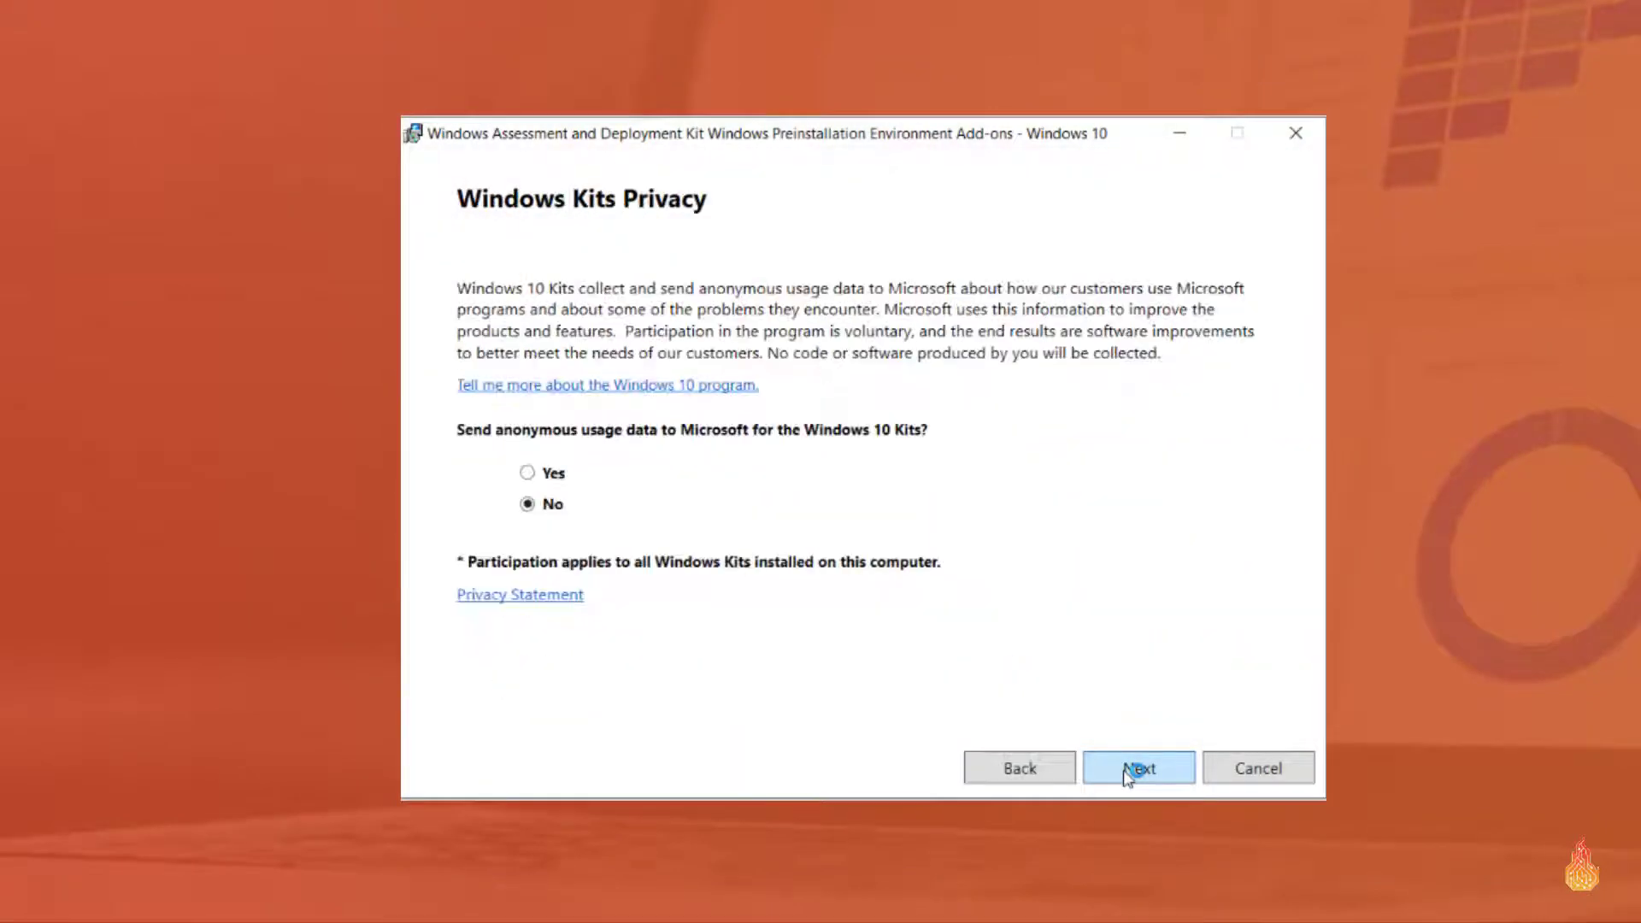
pyautogui.click(1129, 775)
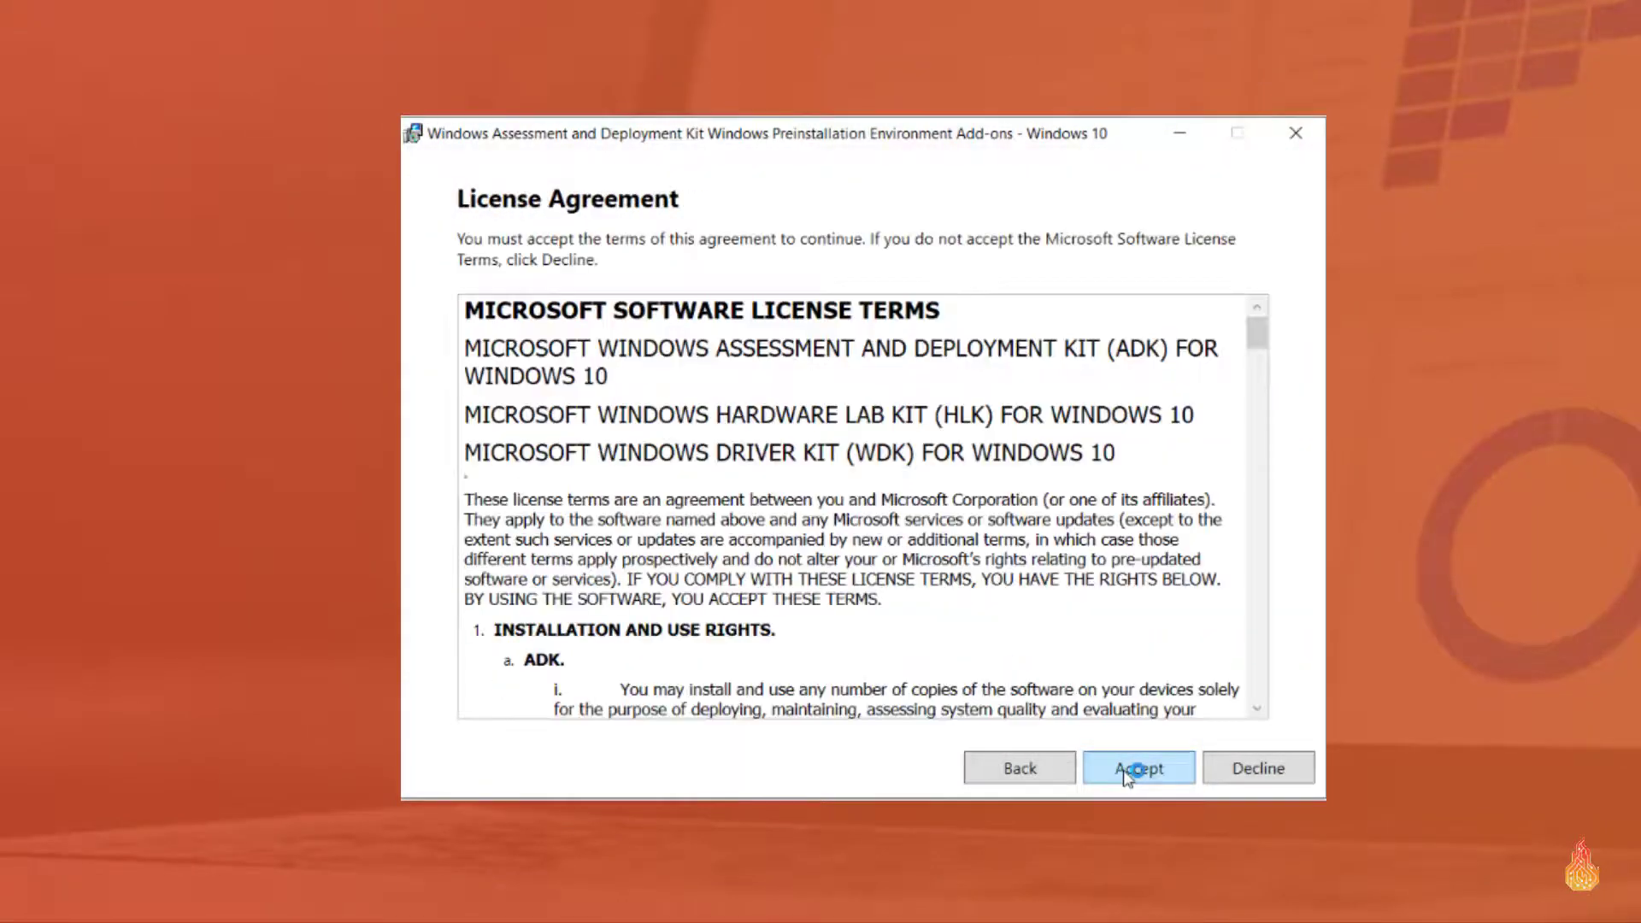
pyautogui.click(1127, 773)
pyautogui.click(1137, 768)
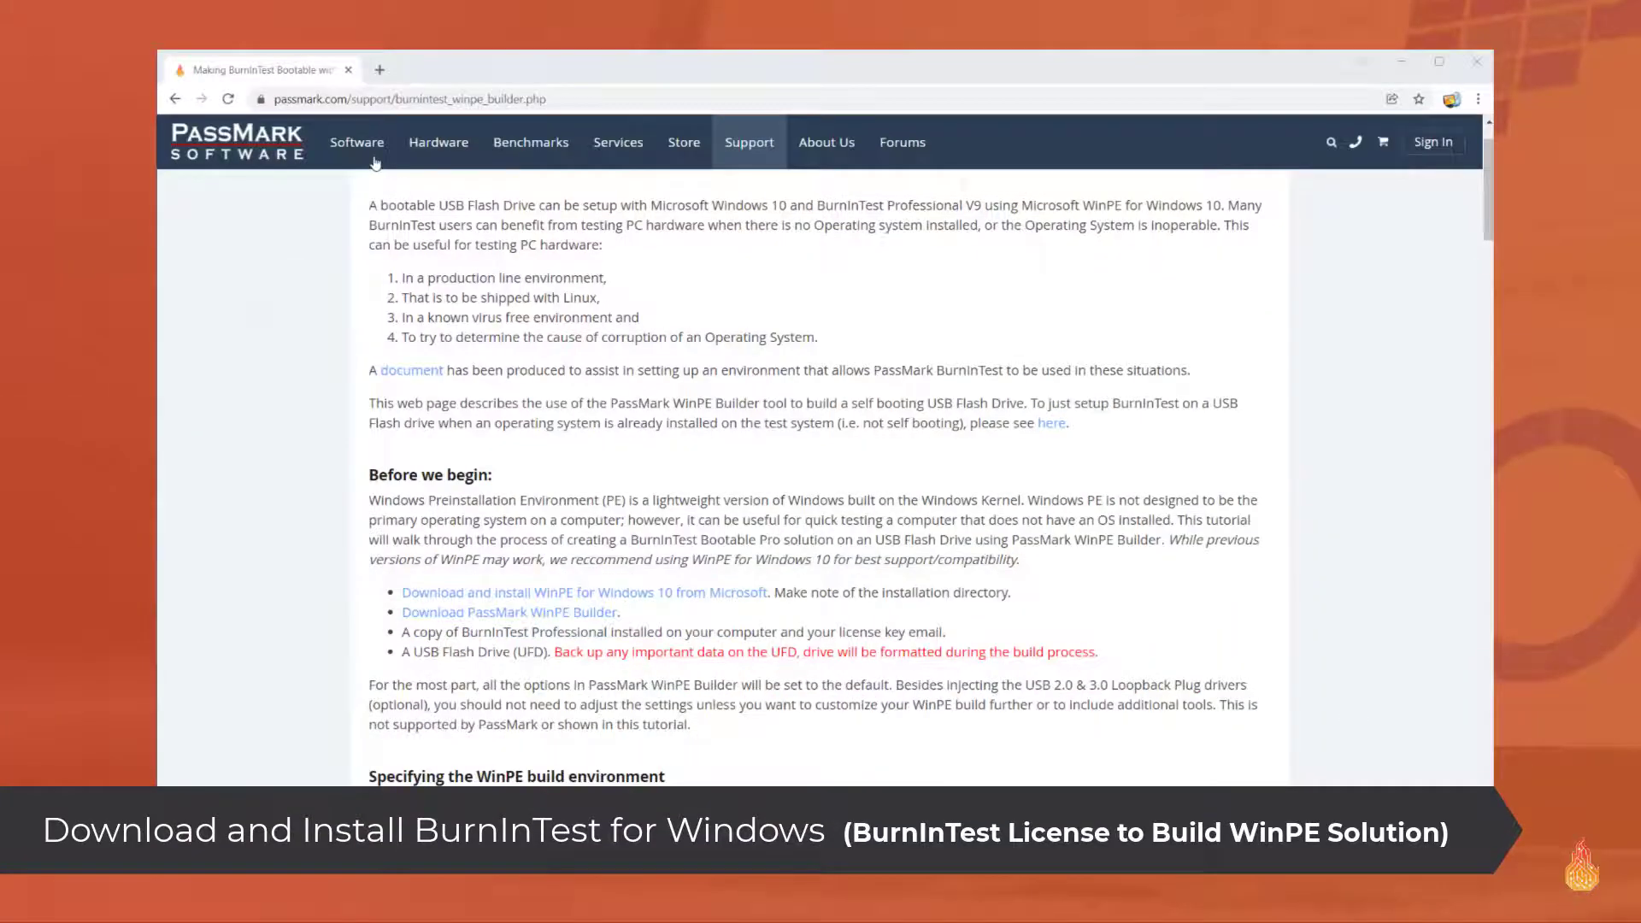
# Step: Download BurnInTest Windows edition V10.0 from the PassMark website and launch its installer
pyautogui.moveTo(371, 157)
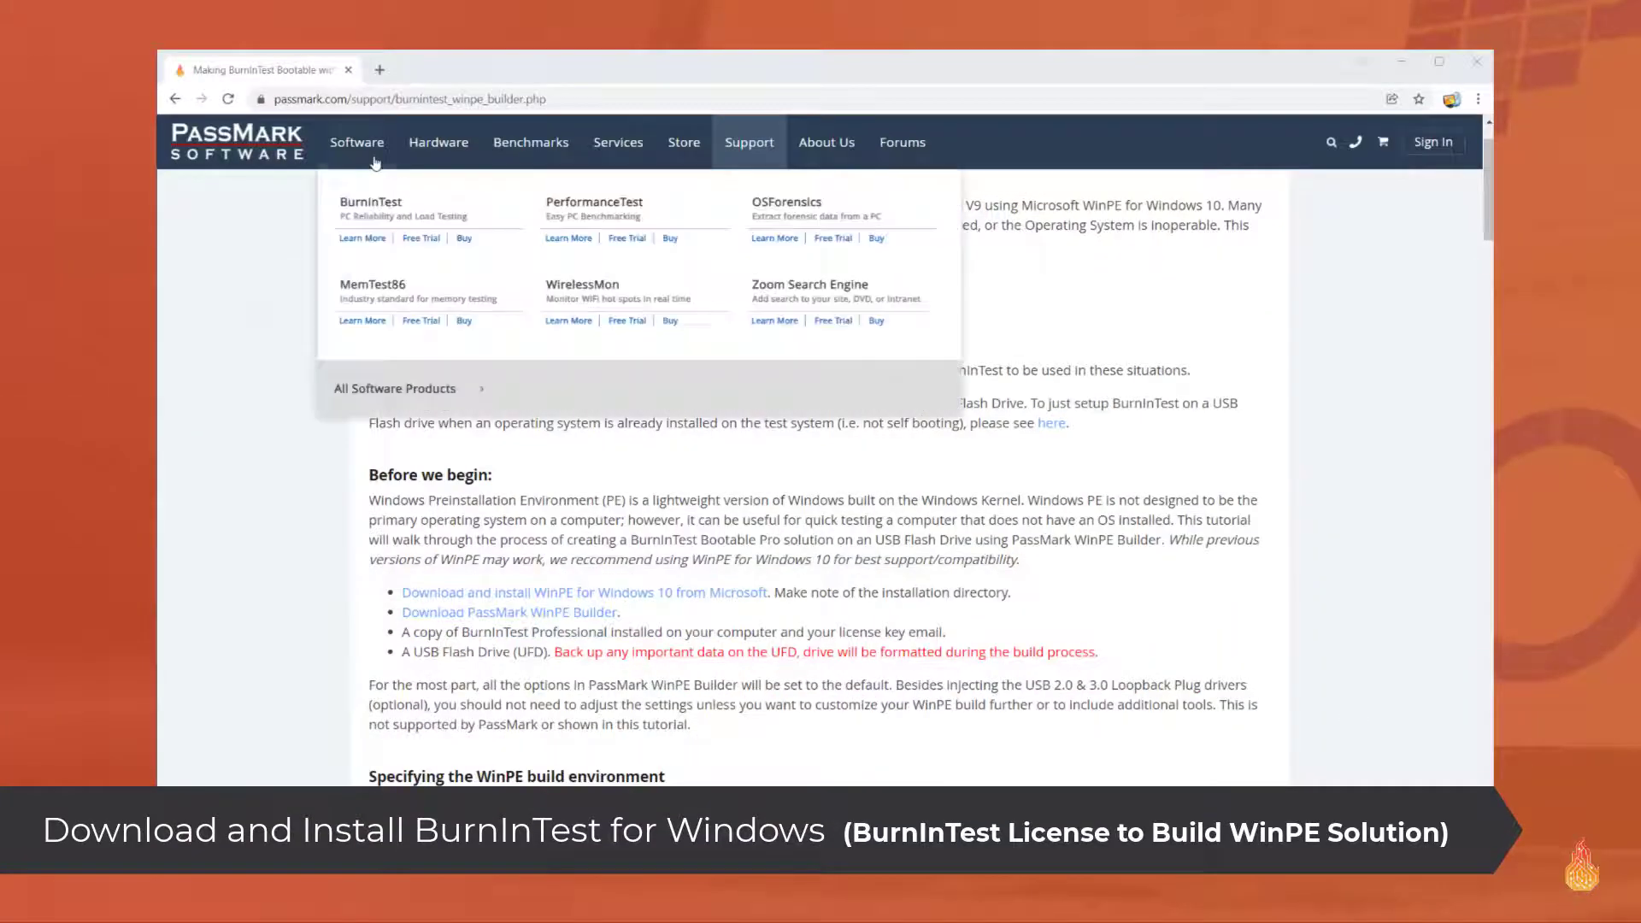
pyautogui.click(374, 215)
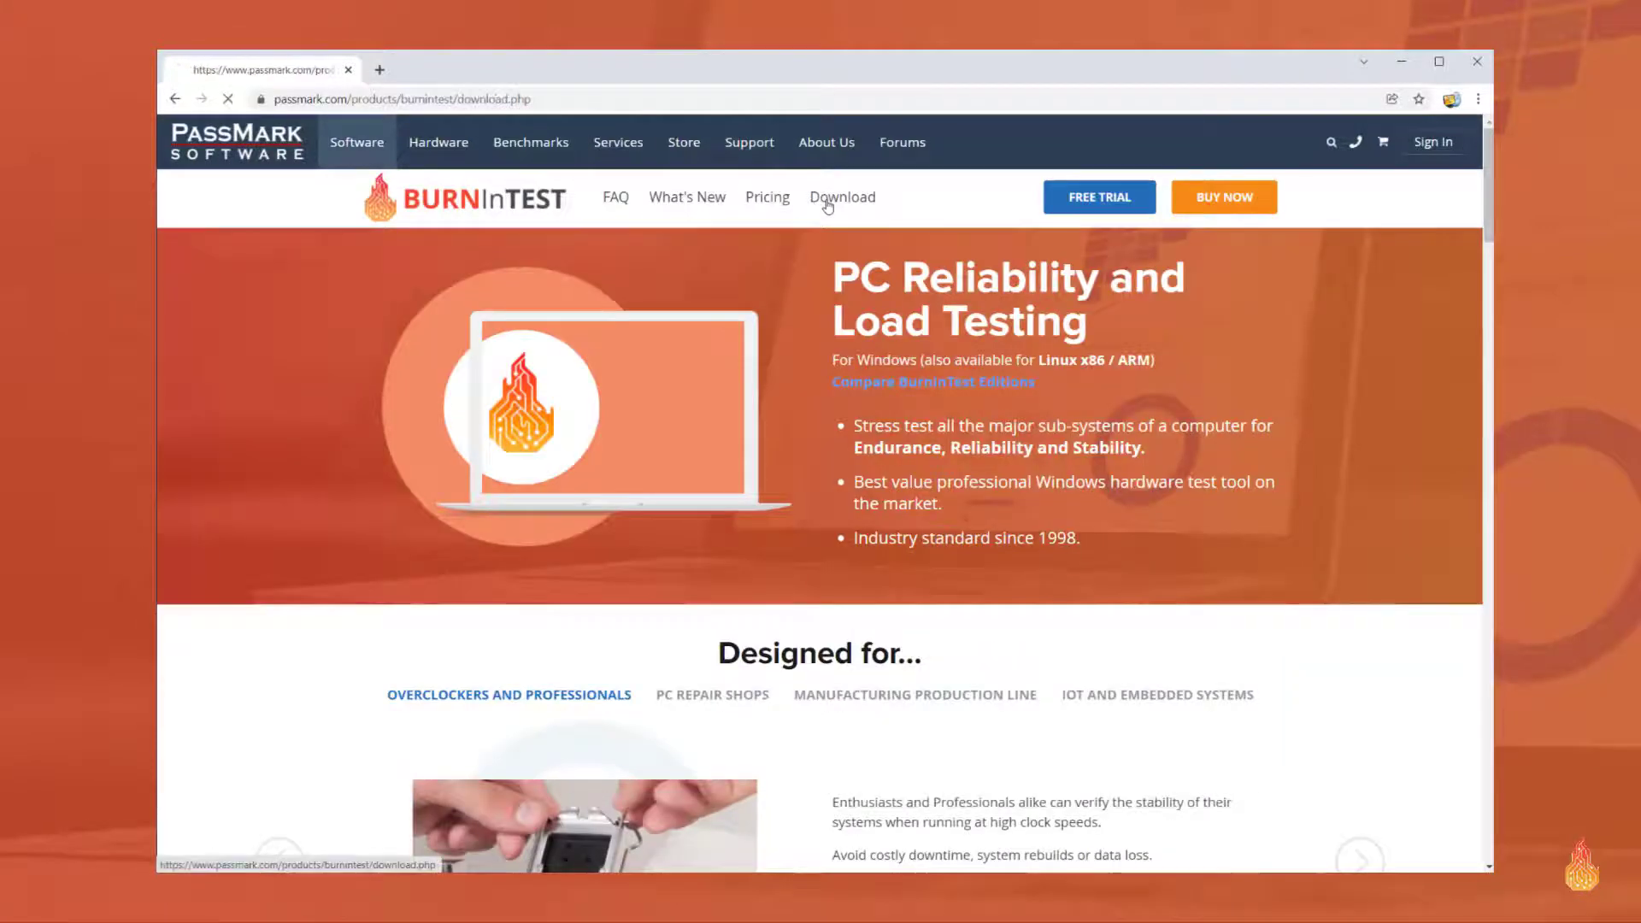
pyautogui.click(828, 206)
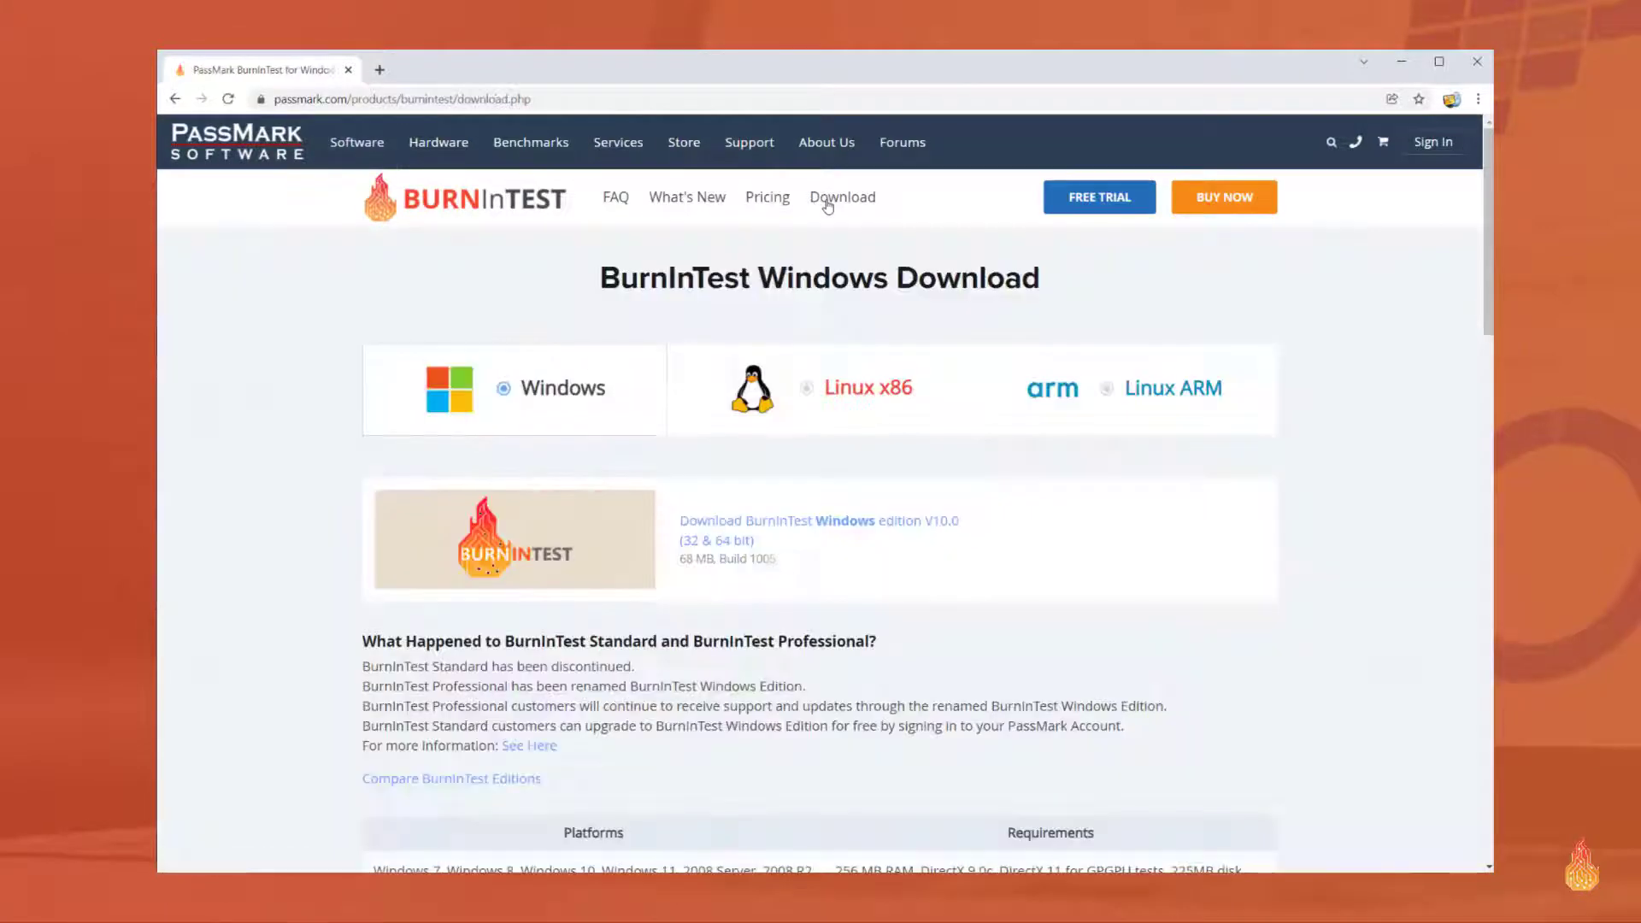
pyautogui.click(885, 525)
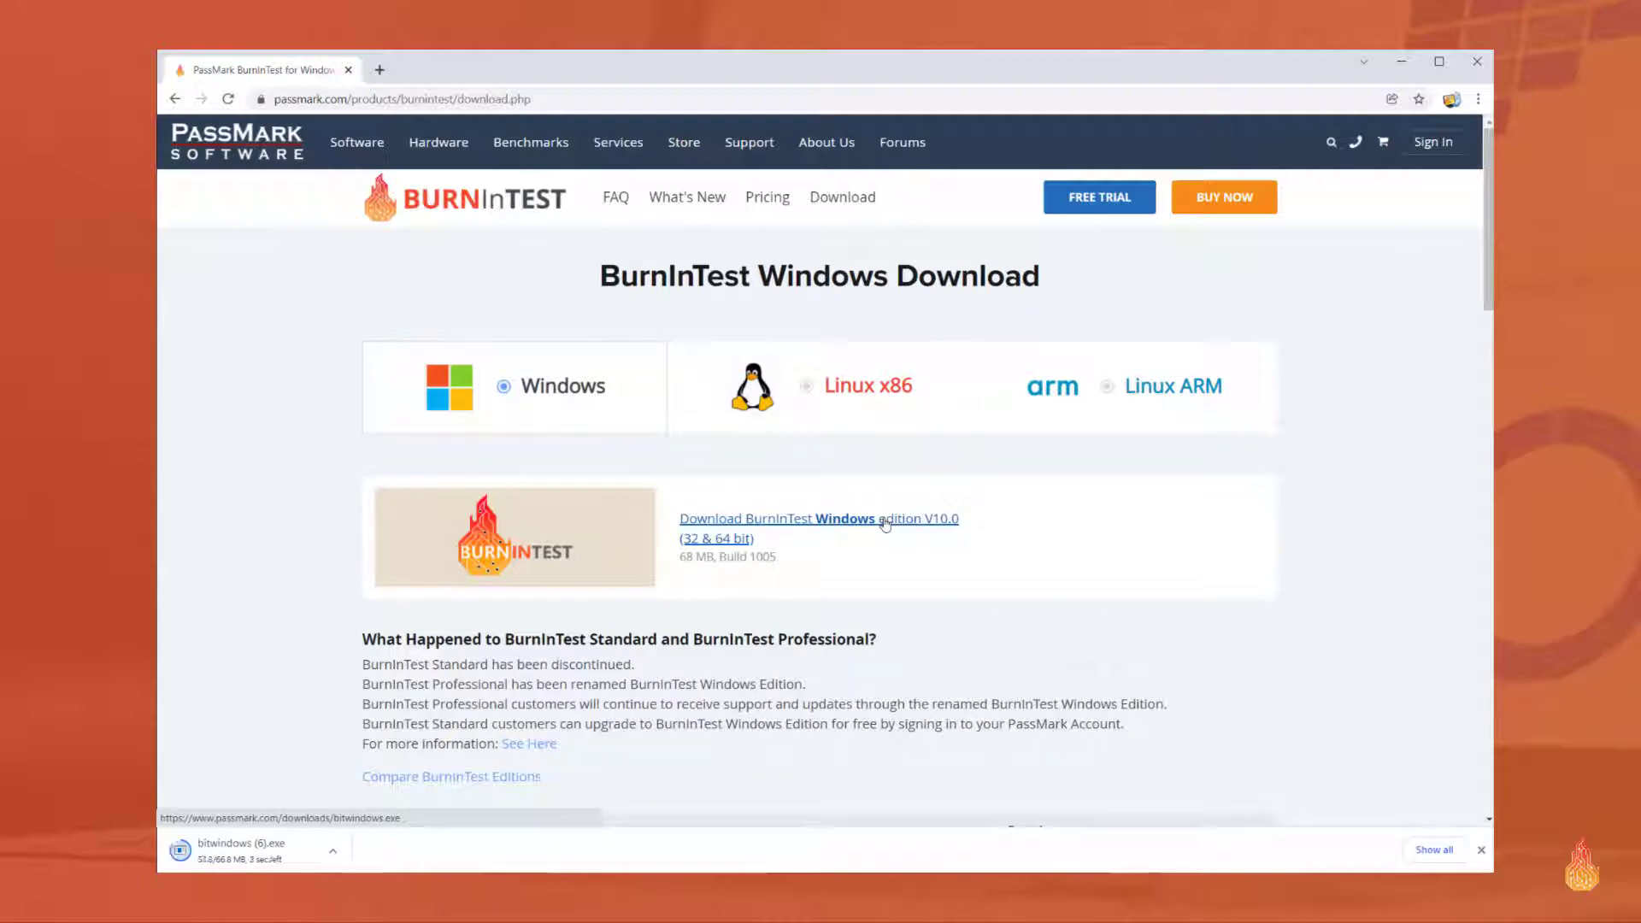
pyautogui.click(270, 855)
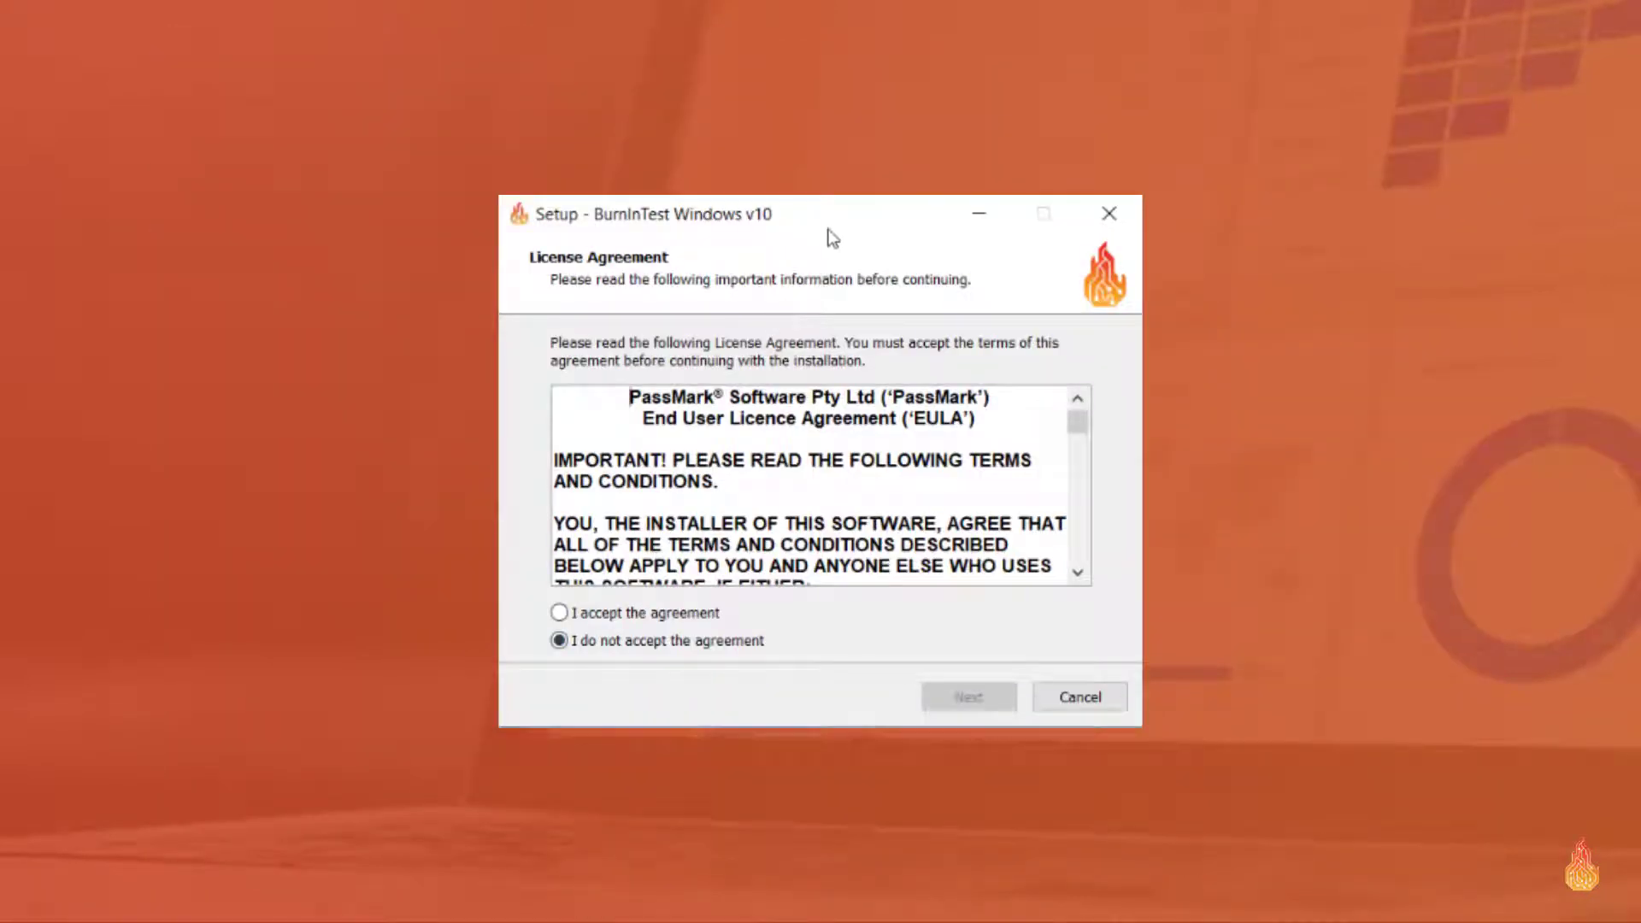
# Step: Accept the BurnInTest license agreement and continue through the setup
pyautogui.click(671, 613)
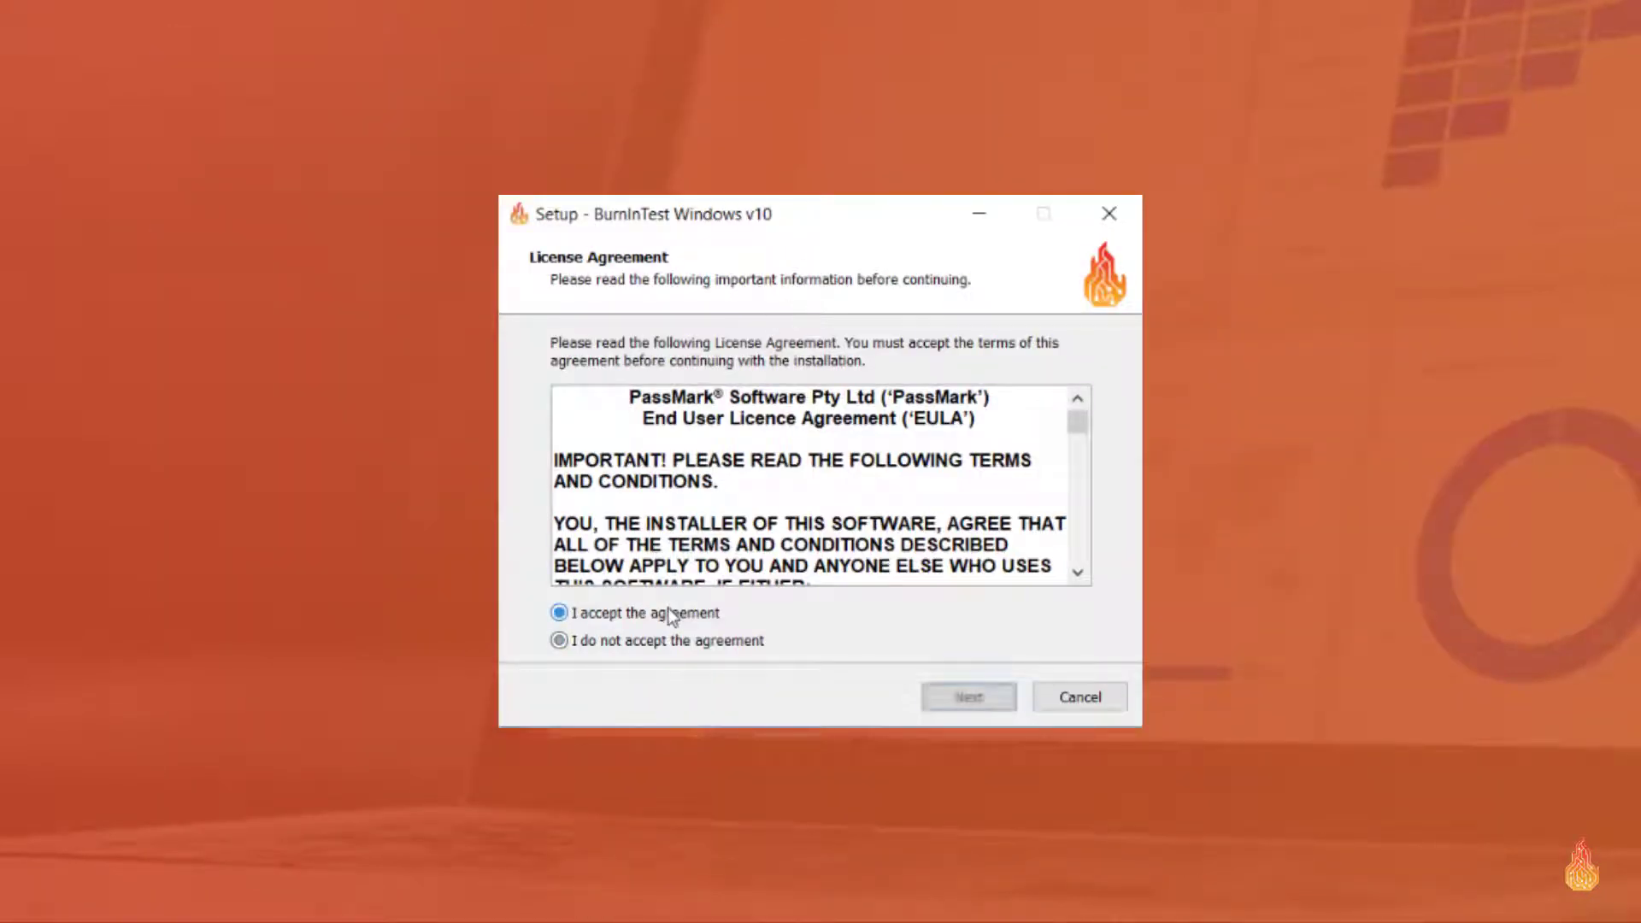
pyautogui.click(998, 697)
pyautogui.click(969, 697)
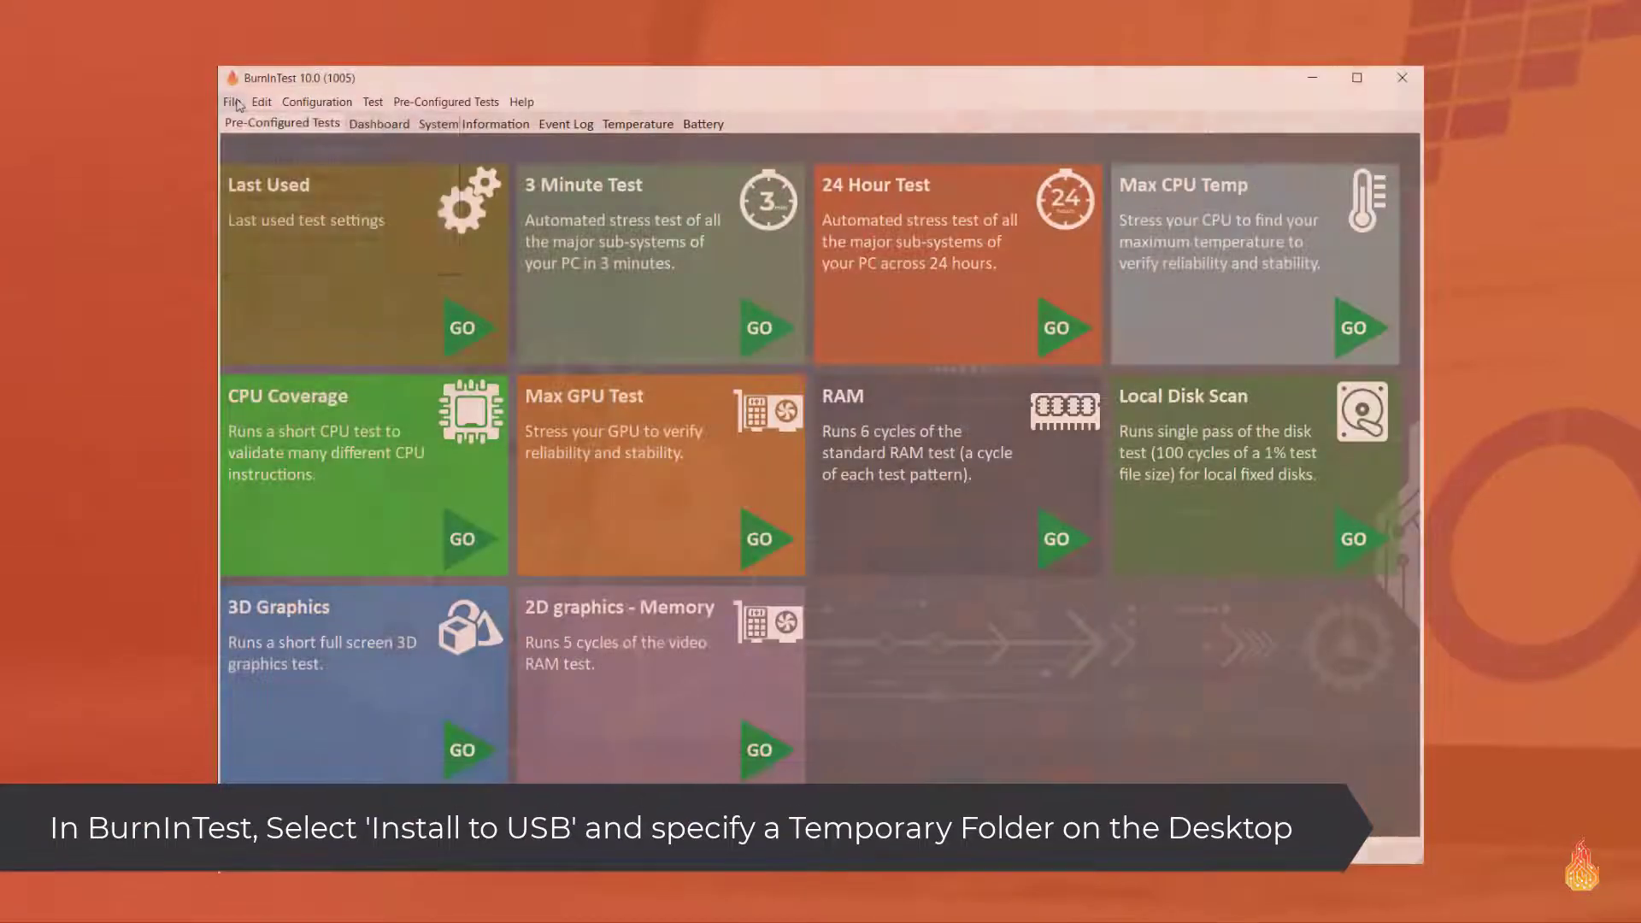
# Step: Install a licensed portable BurnInTest into the Temporary BurnInTest folder on the desktop, pasting the username and license key
pyautogui.click(232, 102)
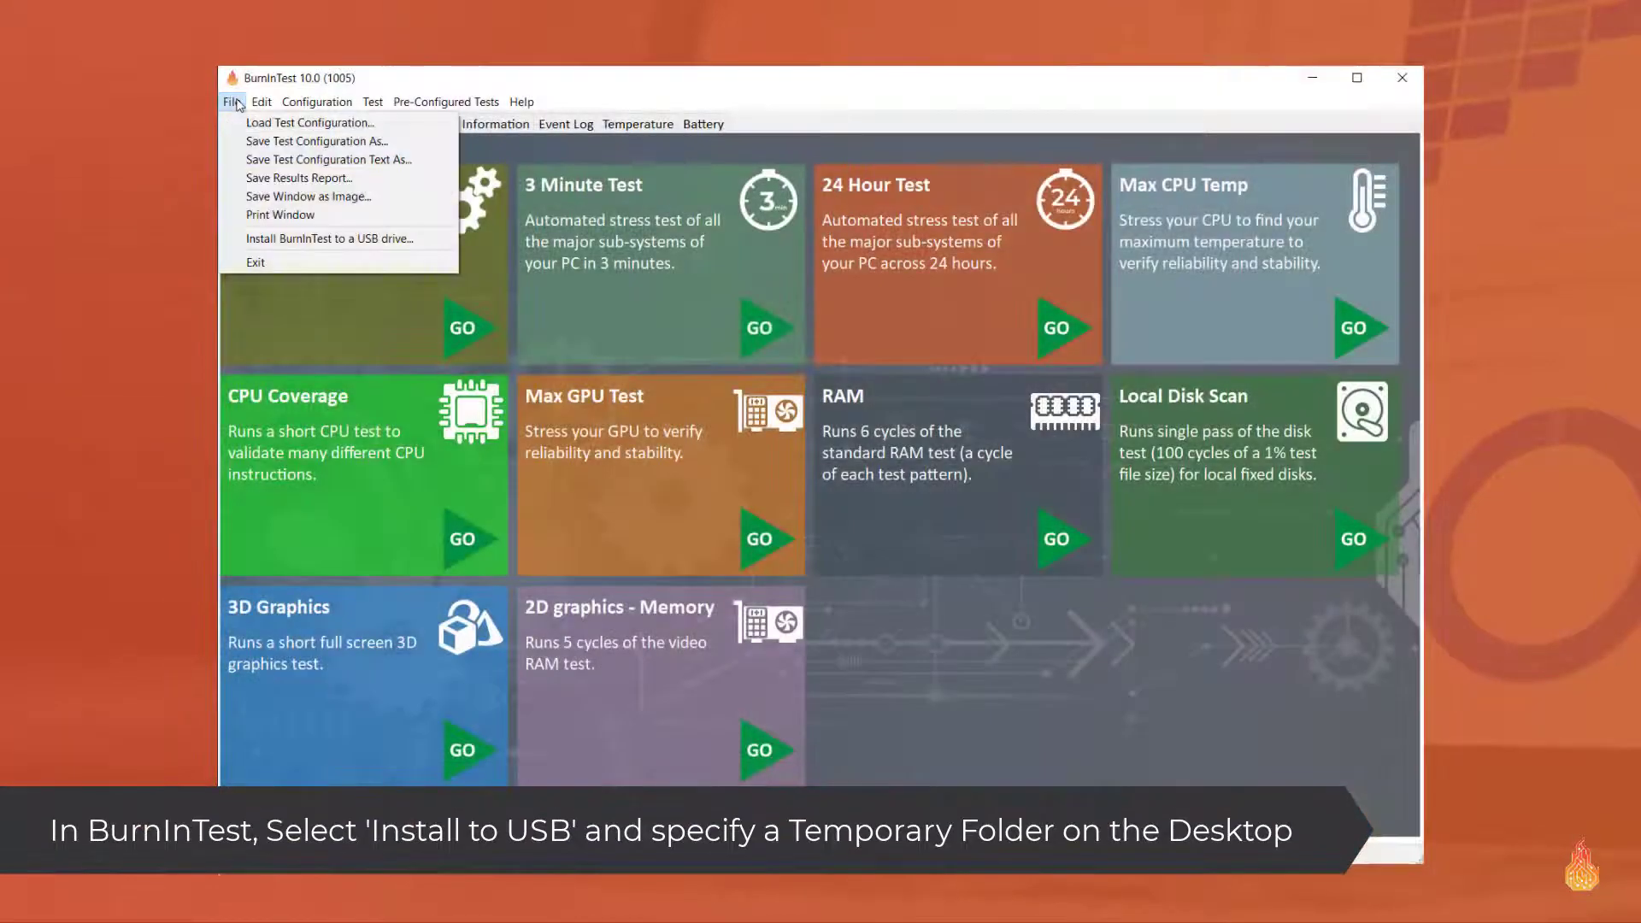
pyautogui.click(308, 239)
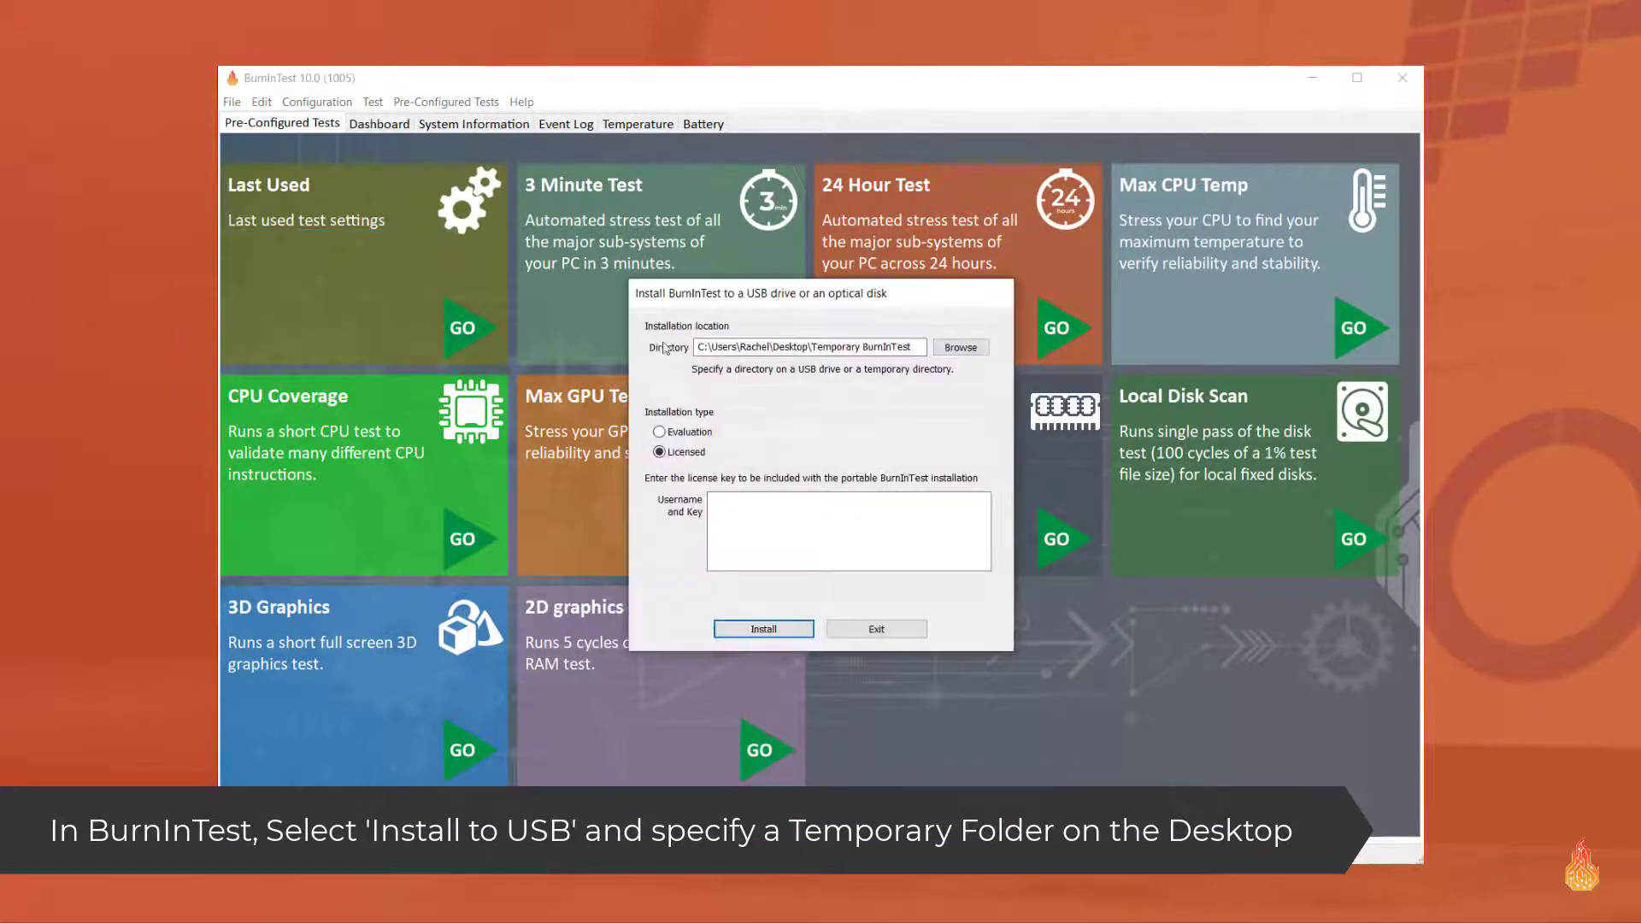
pyautogui.moveTo(810, 346); pyautogui.dragTo(911, 371)
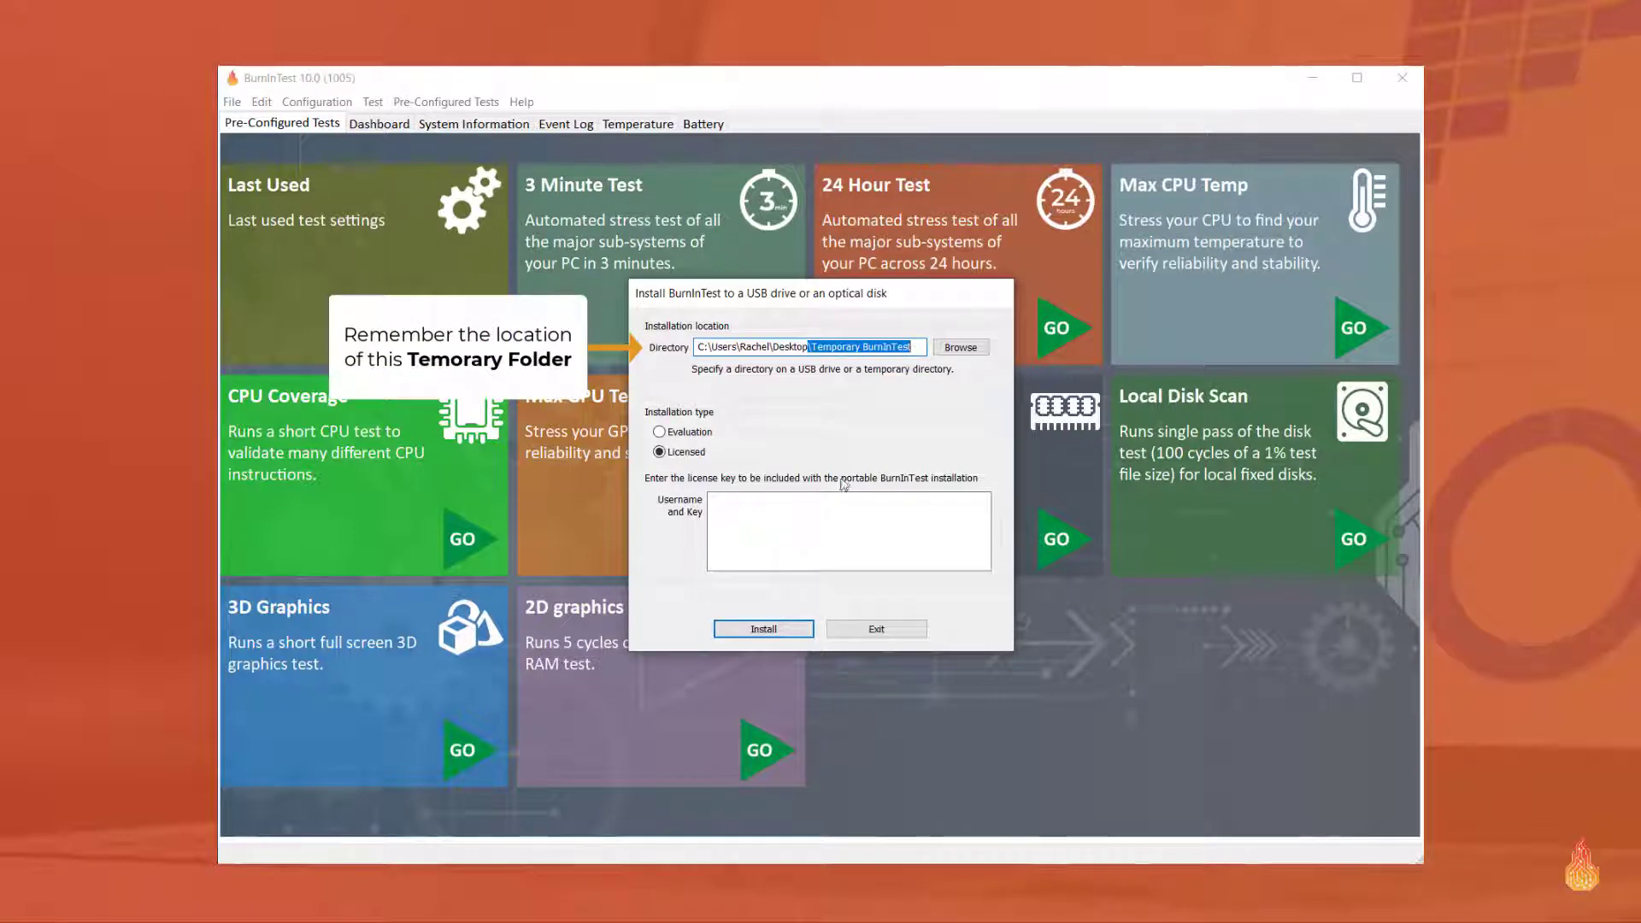
pyautogui.click(722, 513)
pyautogui.hotkey('ctrl', 'v')
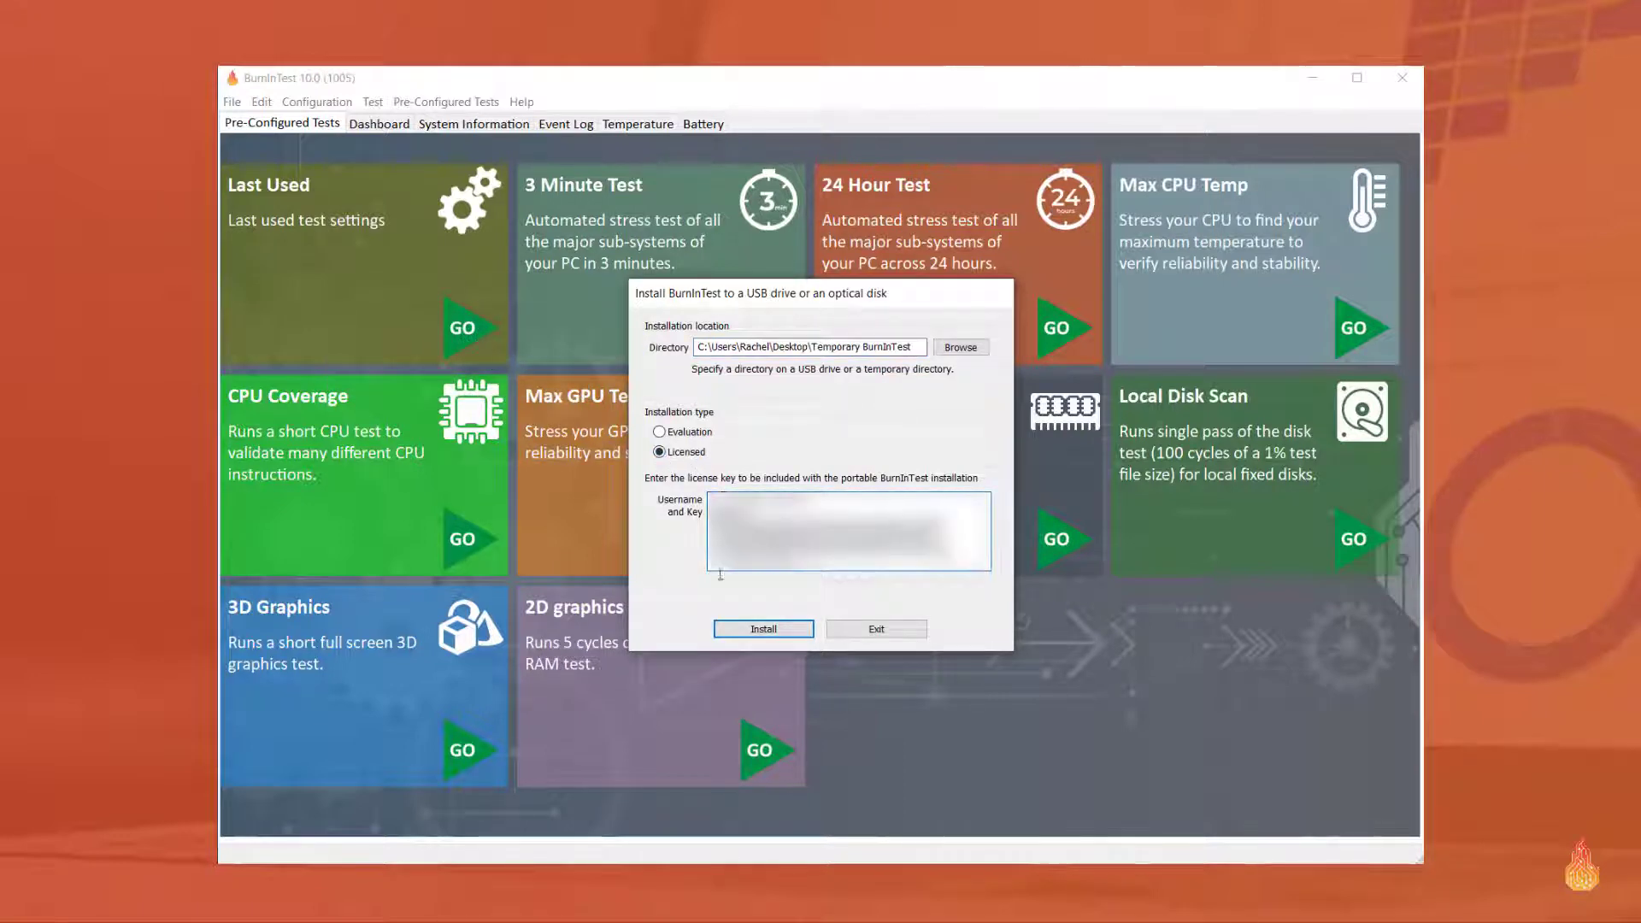
pyautogui.click(727, 629)
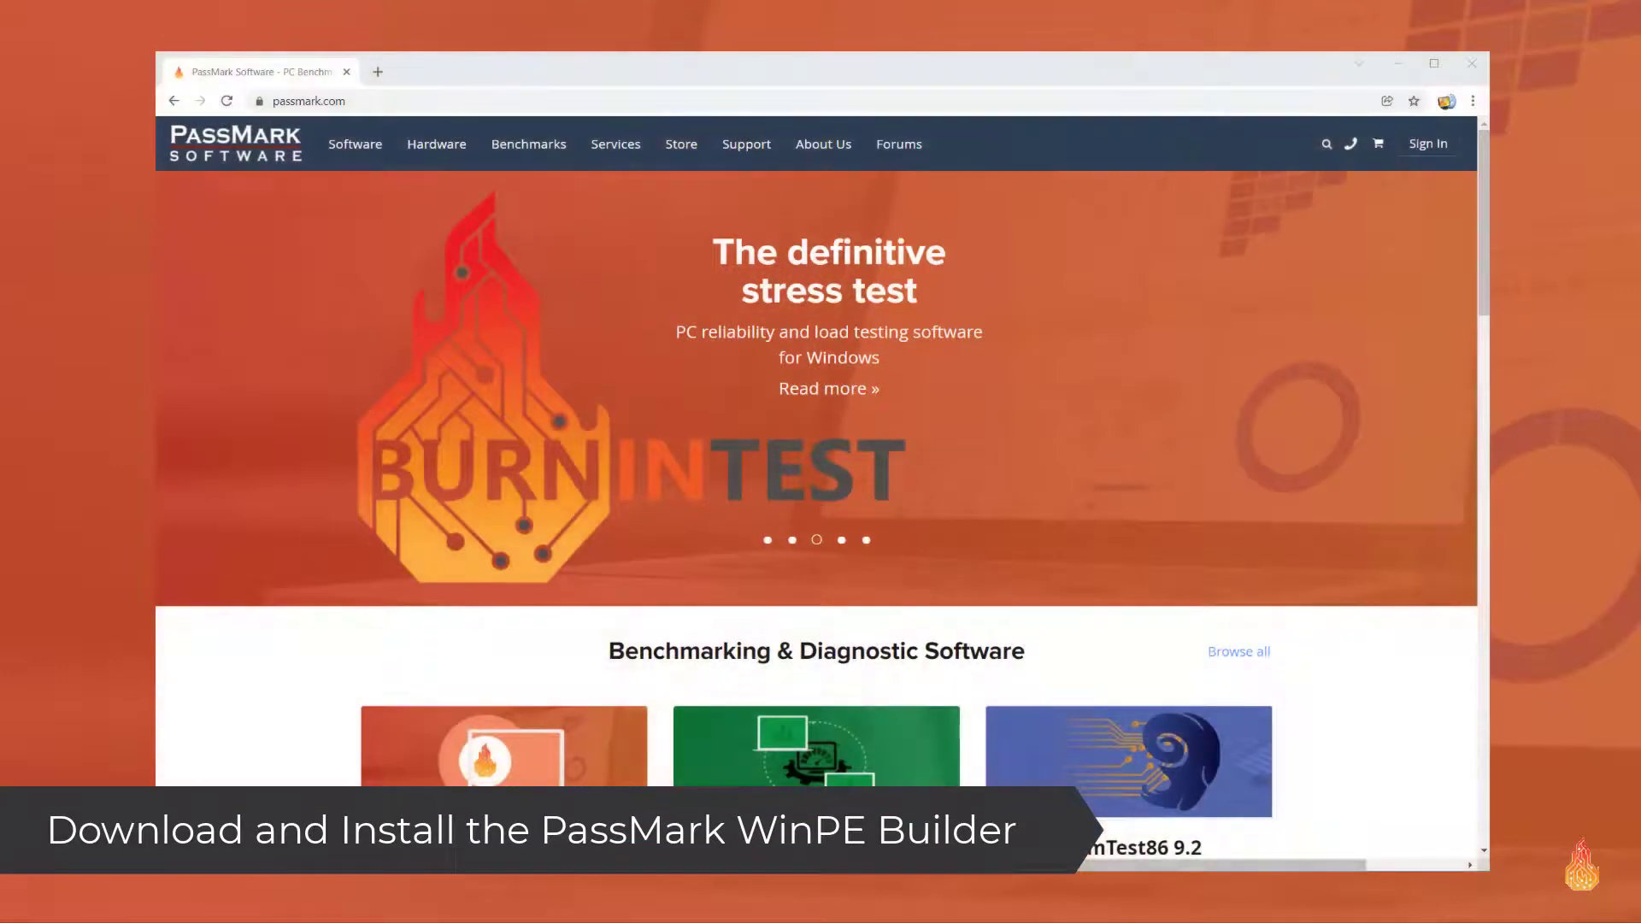
# Step: Find the WinPE Builder support page through the BurnInTest download page and download PassMark WinPE Builder
pyautogui.moveTo(361, 157)
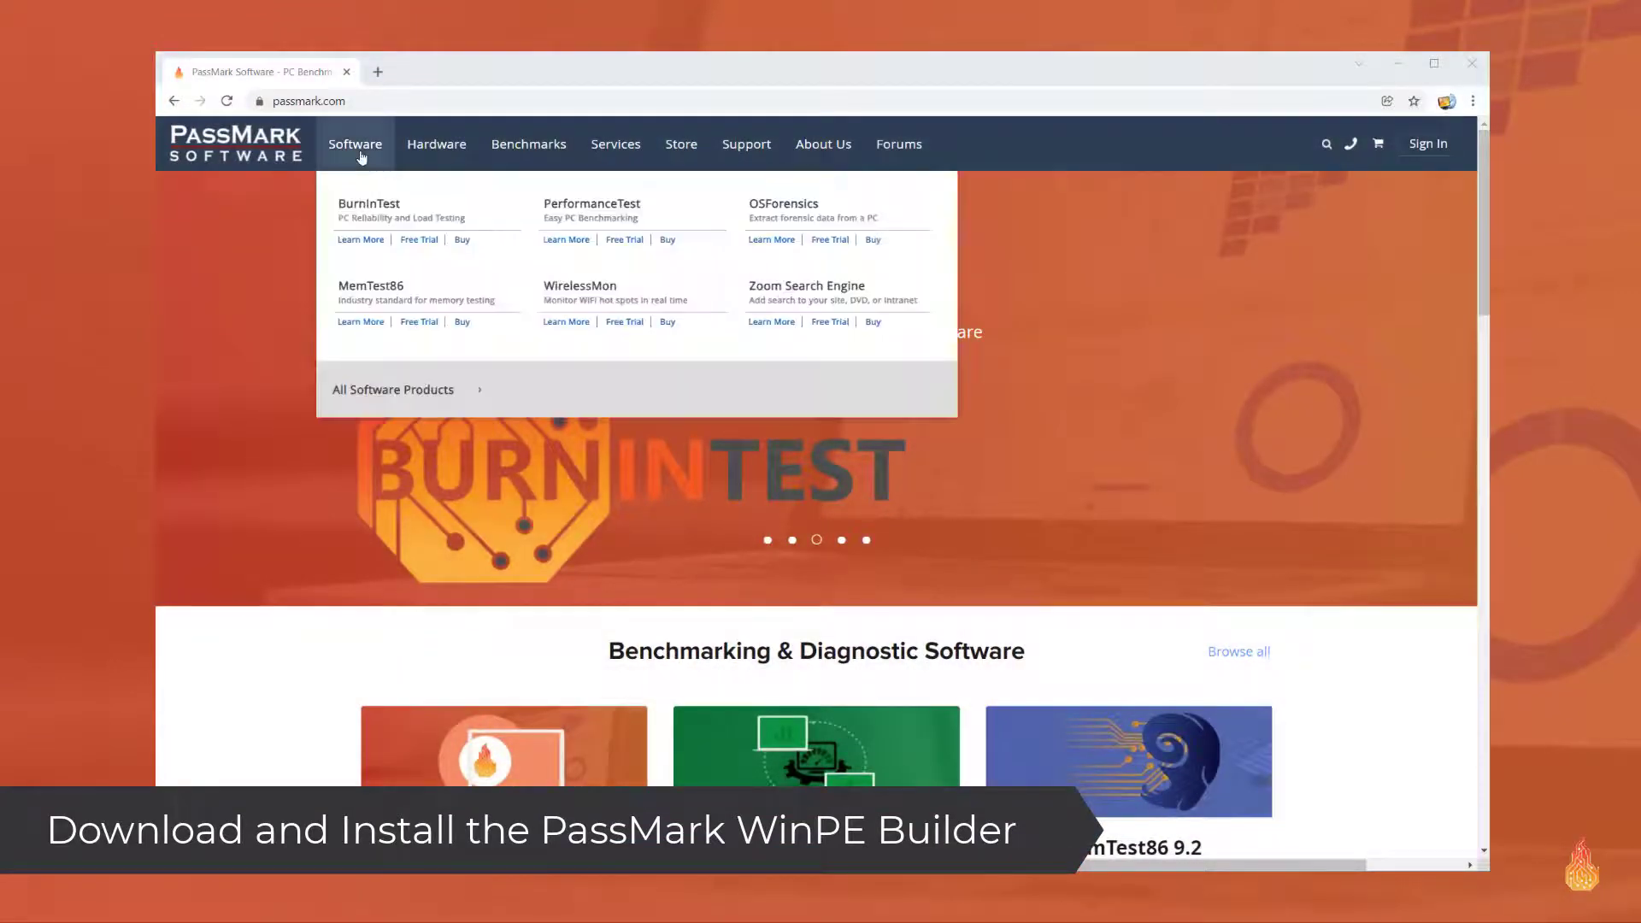
pyautogui.click(366, 205)
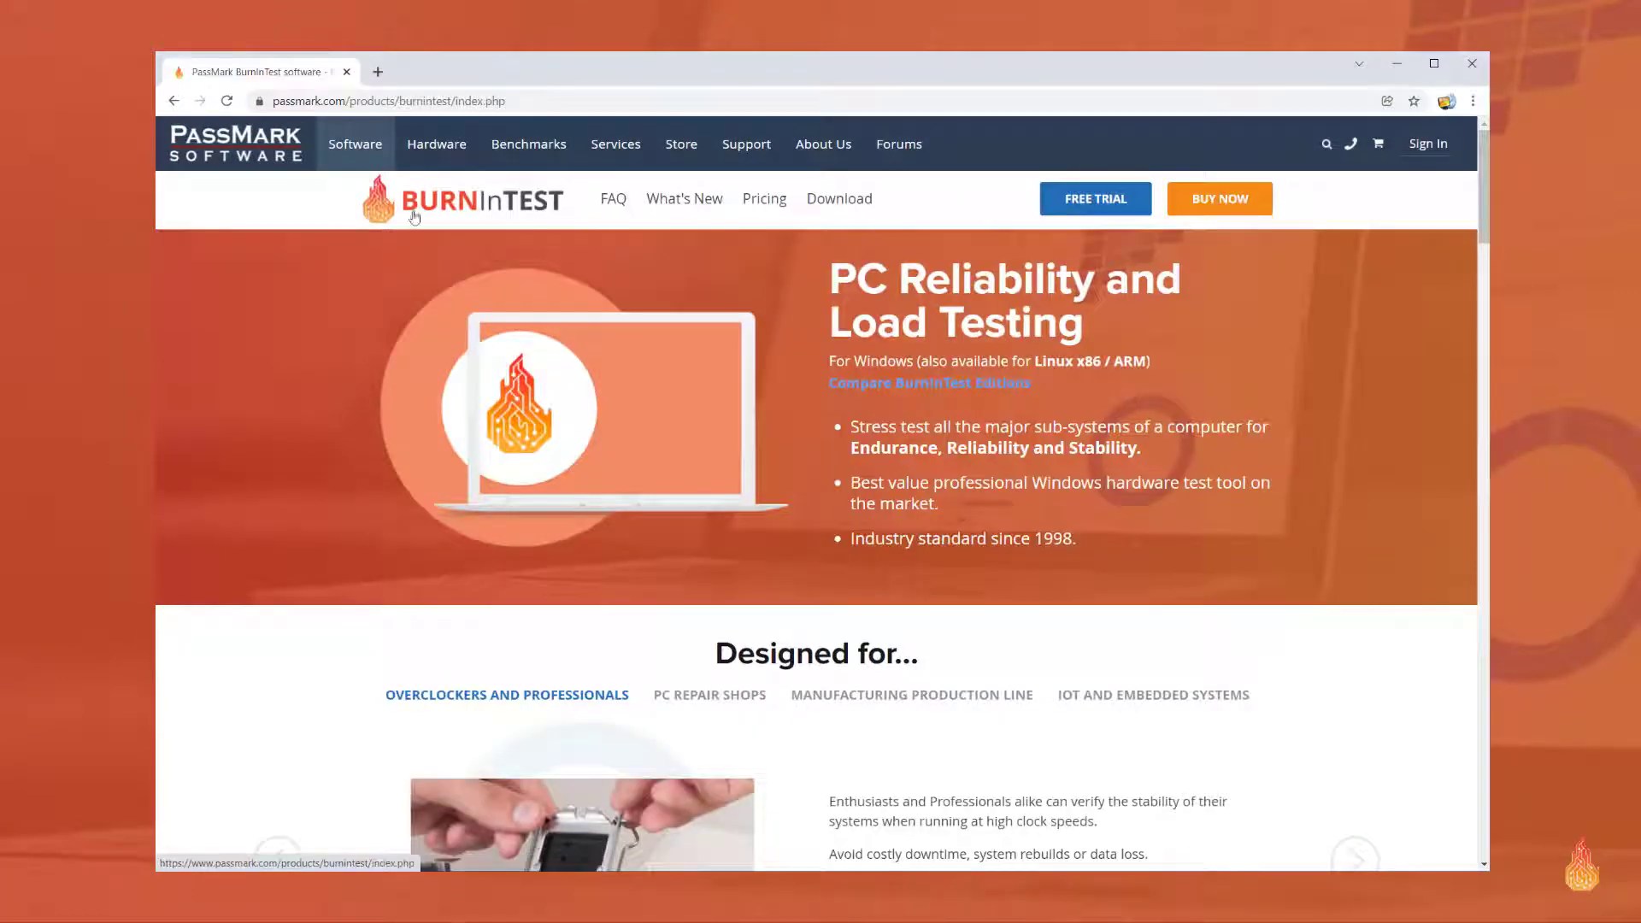
pyautogui.click(830, 205)
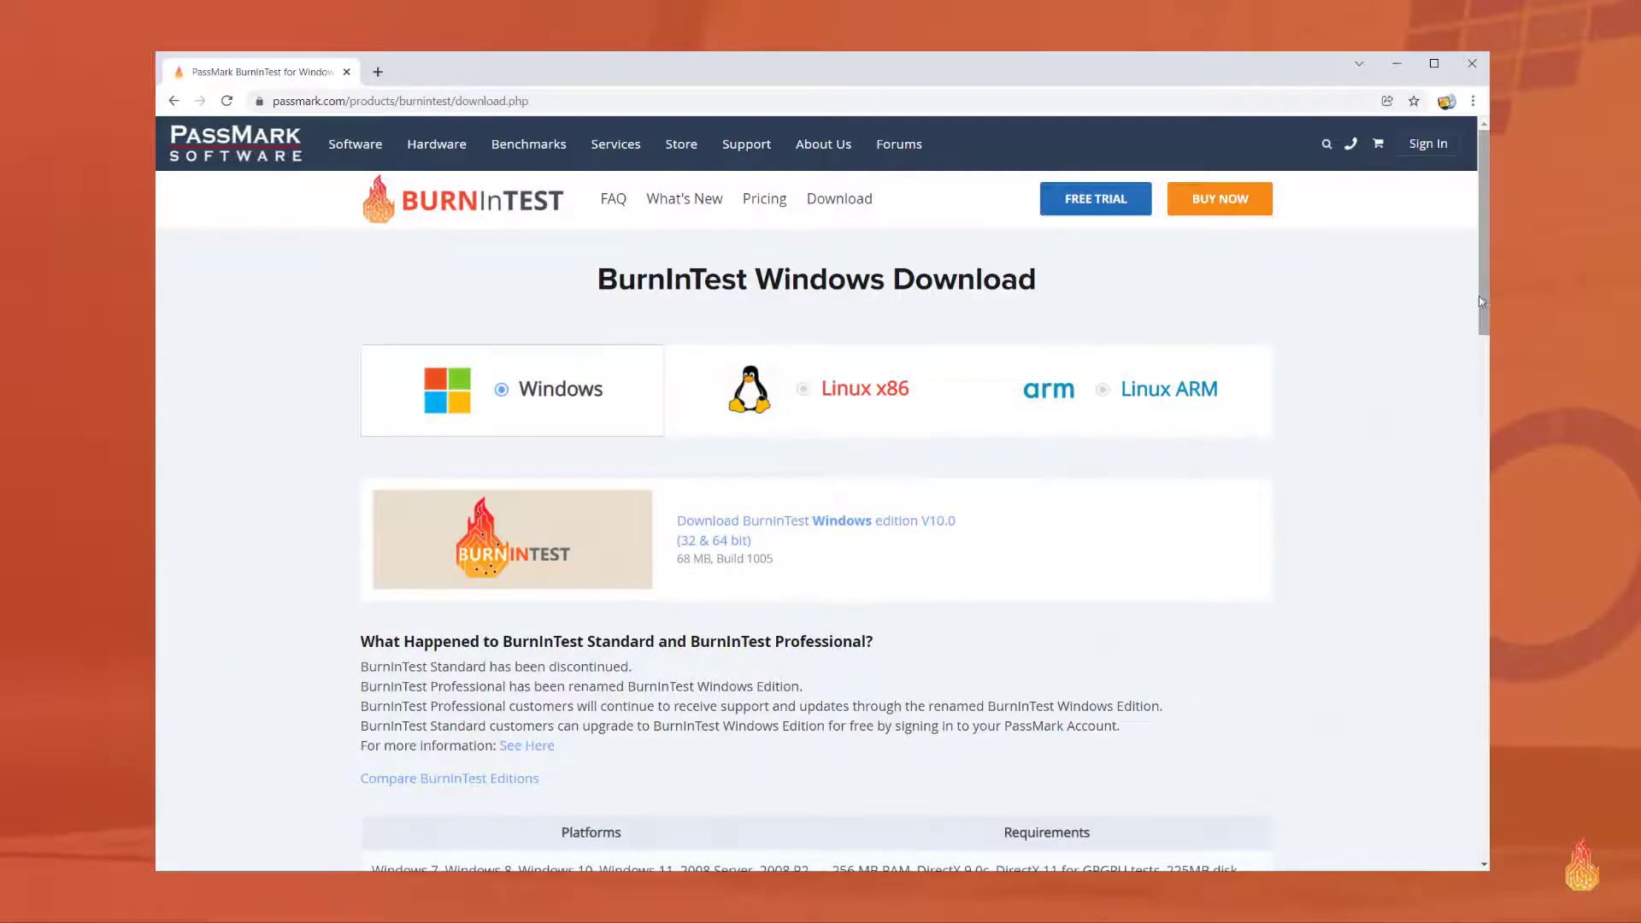
pyautogui.moveTo(1484, 296); pyautogui.dragTo(1484, 505)
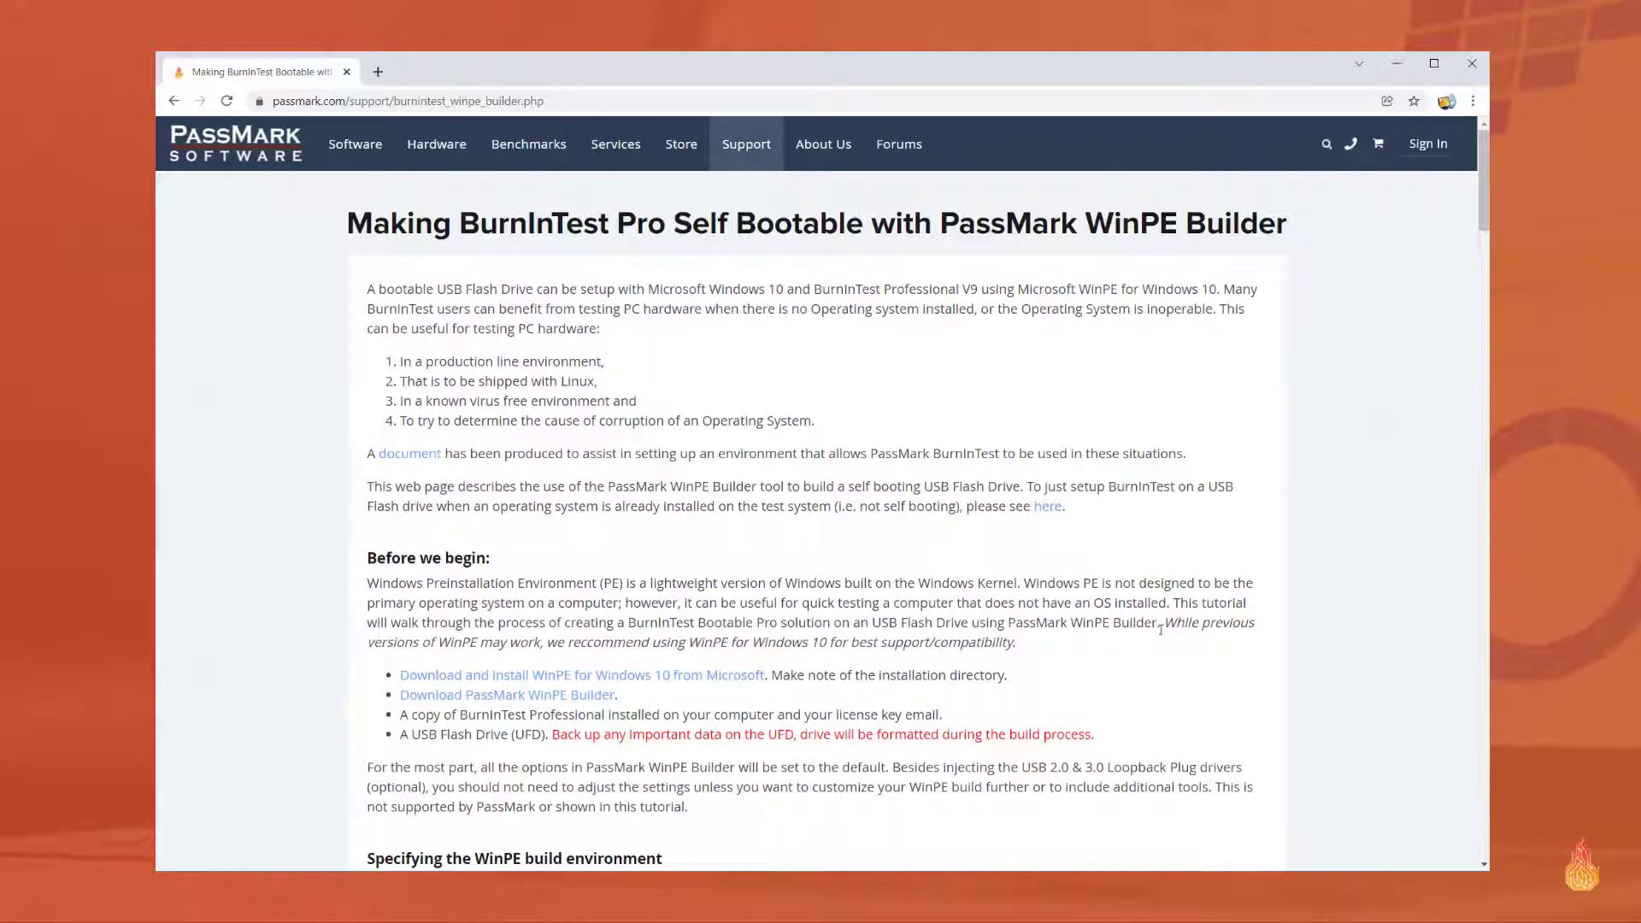
pyautogui.click(586, 697)
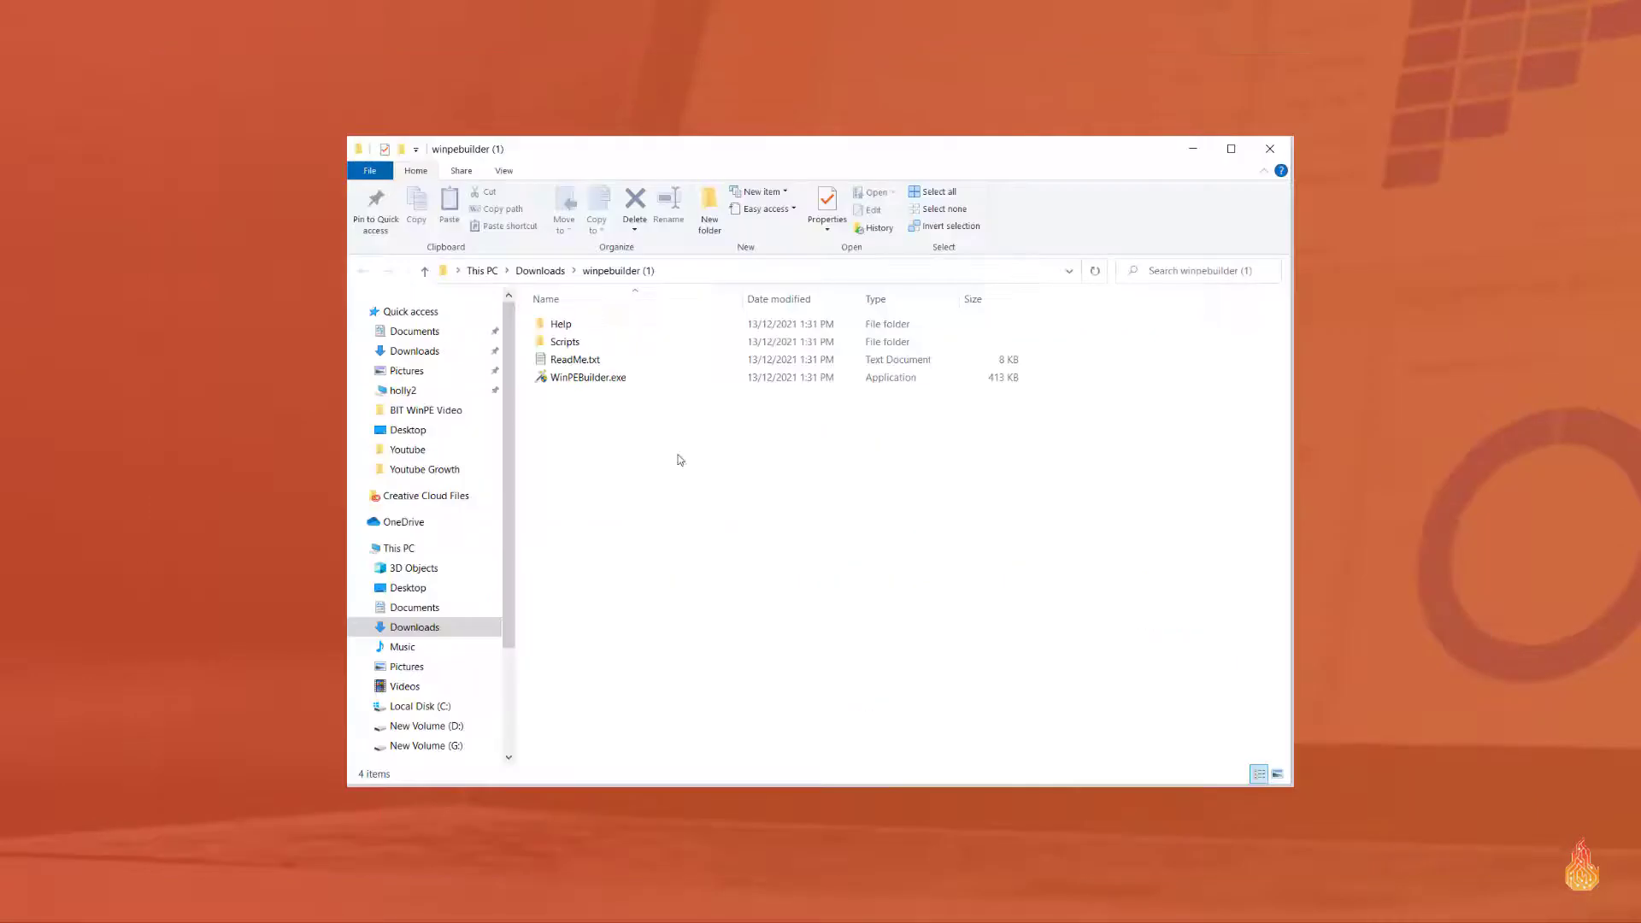
# Step: Launch WinPEBuilder.exe from the winpebuilder folder and use WinPE for Win10 as the WinPE version of the 64-bit build
pyautogui.click(603, 382)
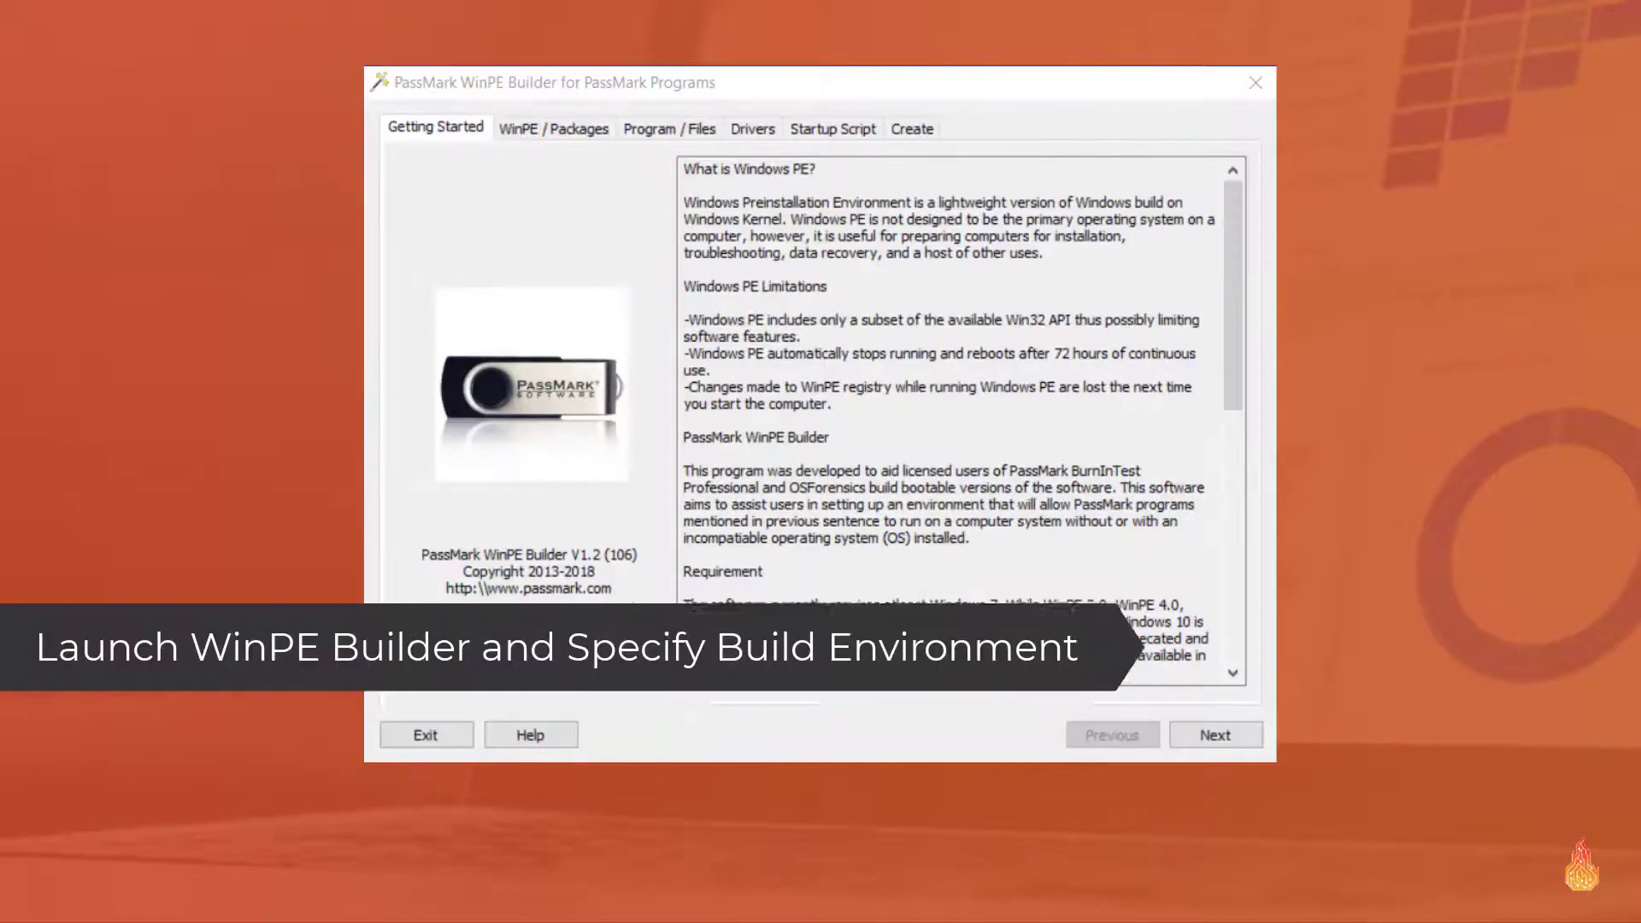
pyautogui.click(1254, 739)
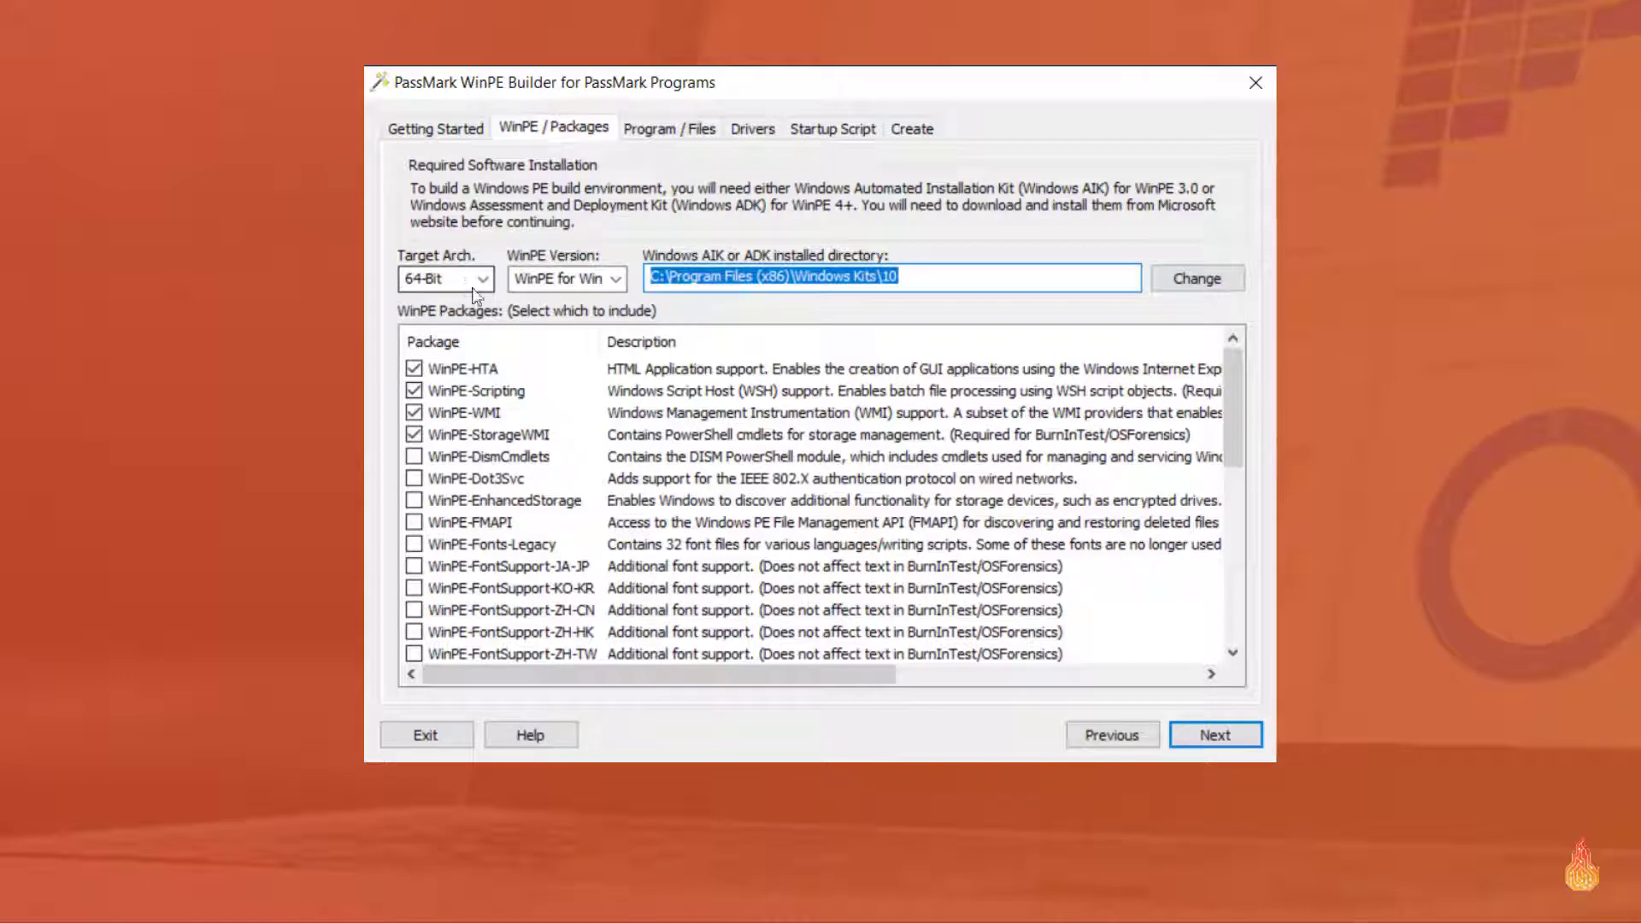
pyautogui.click(613, 287)
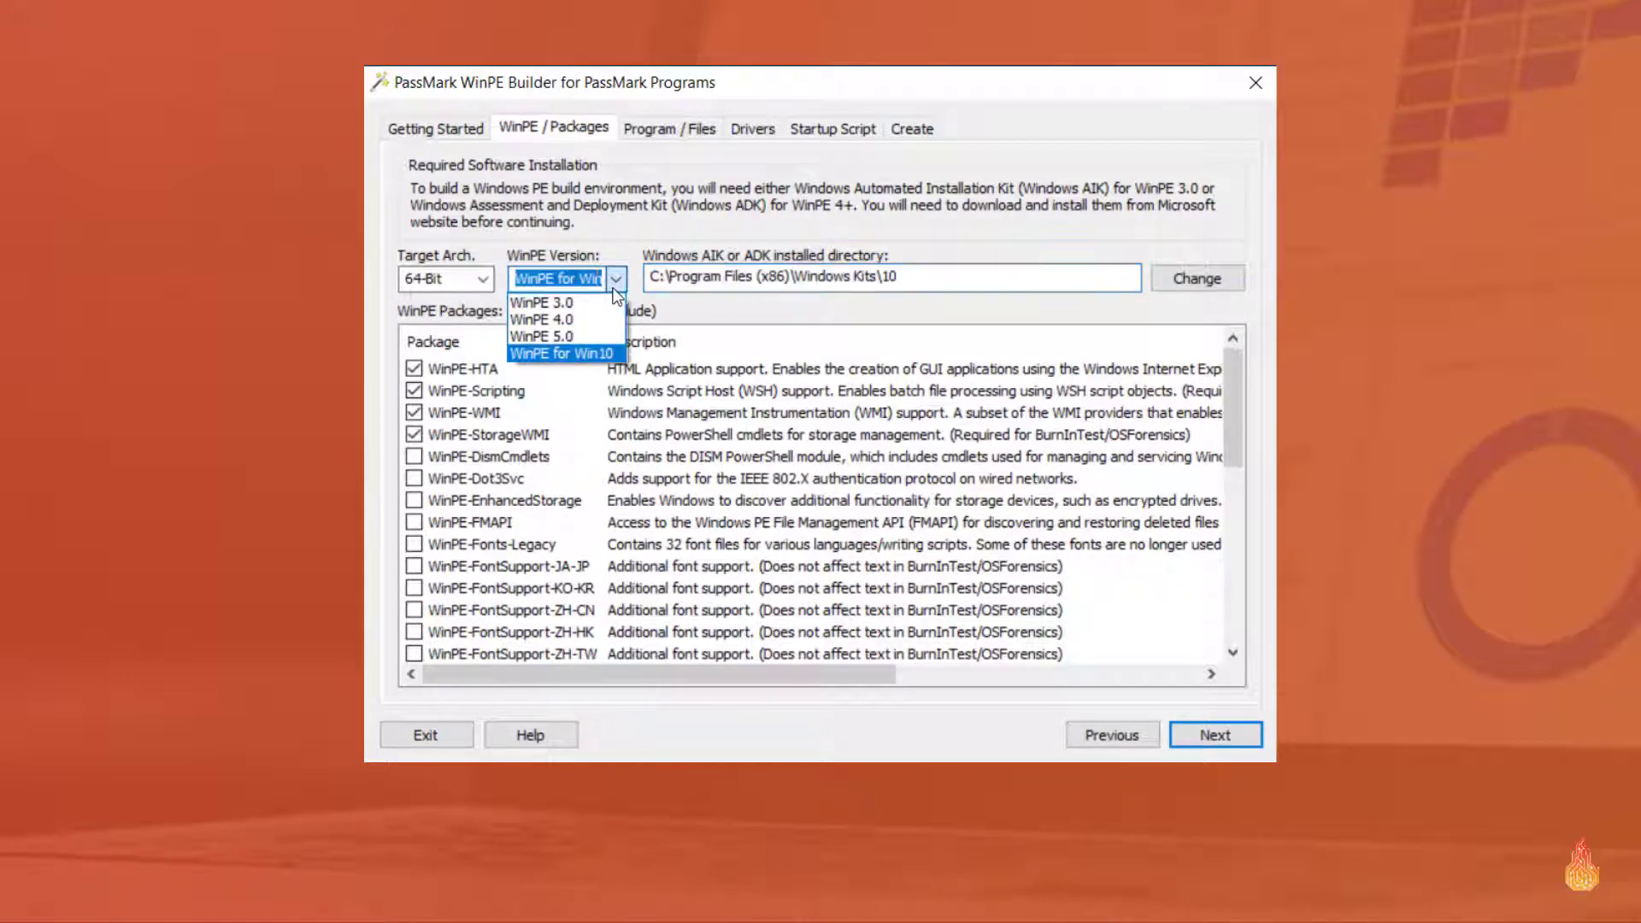
pyautogui.click(615, 290)
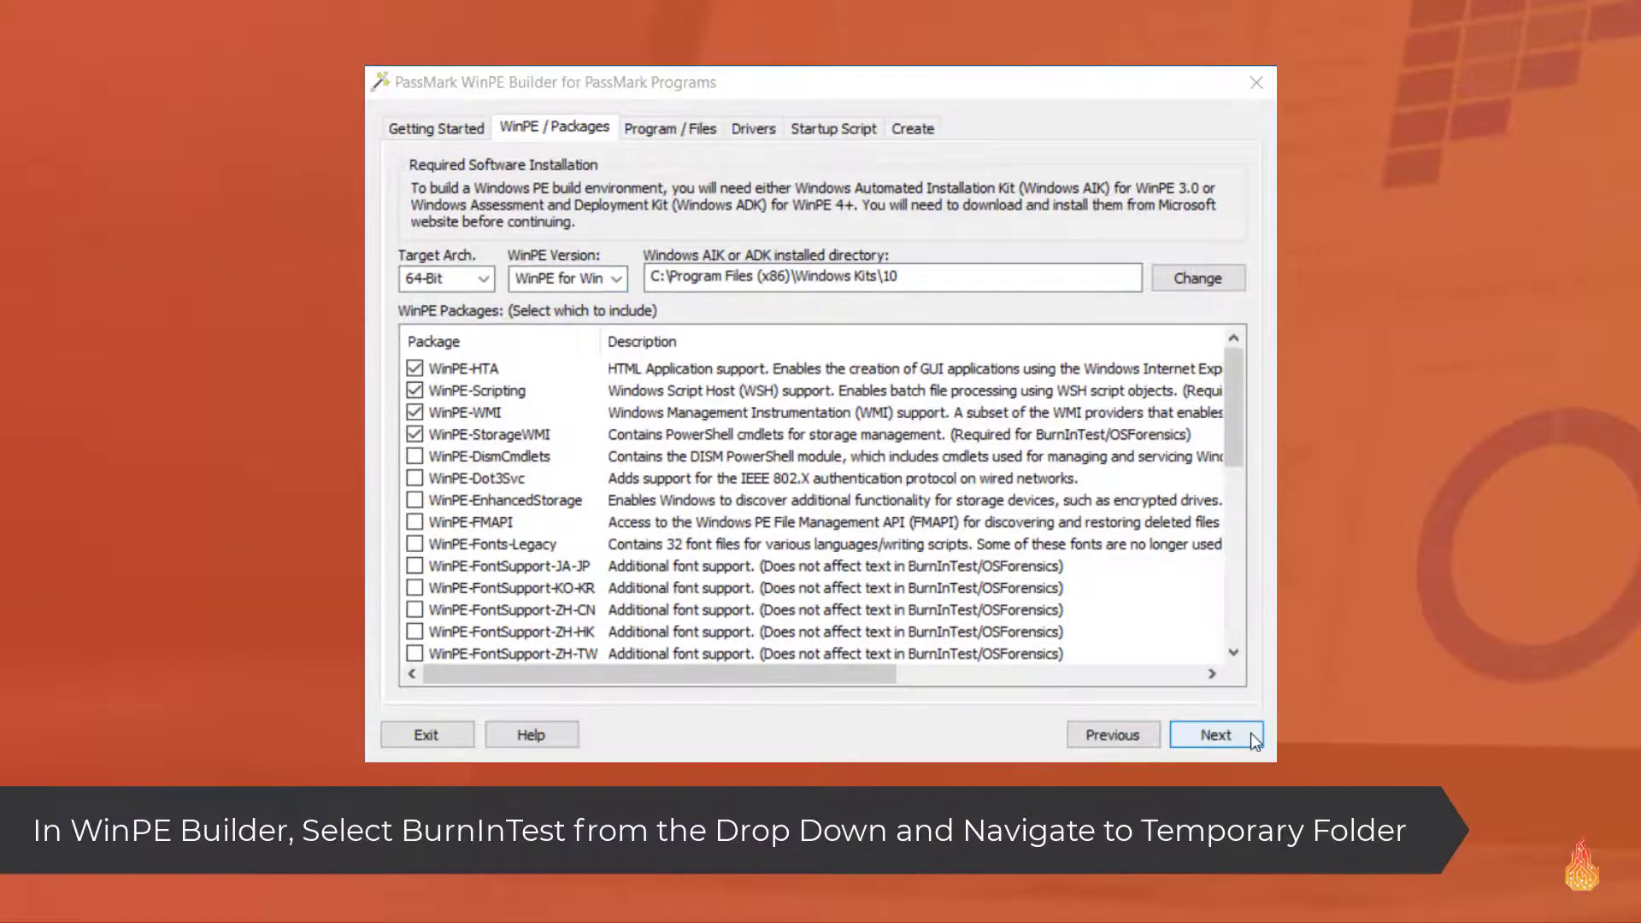
# Step: Proceed to the program selection and choose PassMark BurnInTest Professional as the program to include in the WinPE image
pyautogui.click(1251, 735)
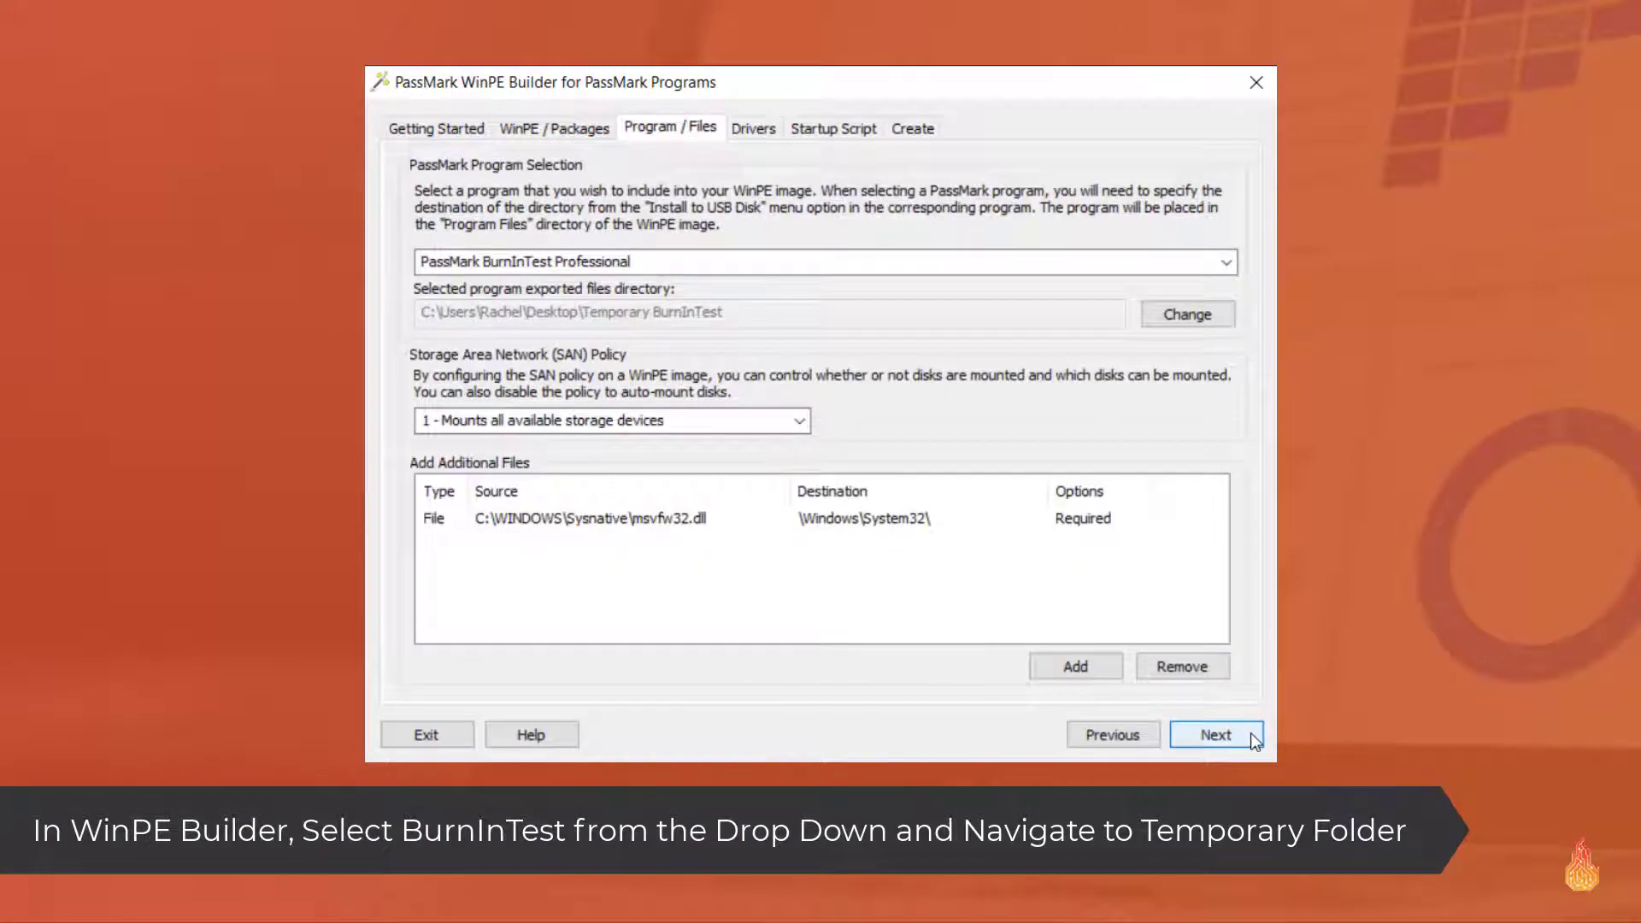
pyautogui.click(1226, 262)
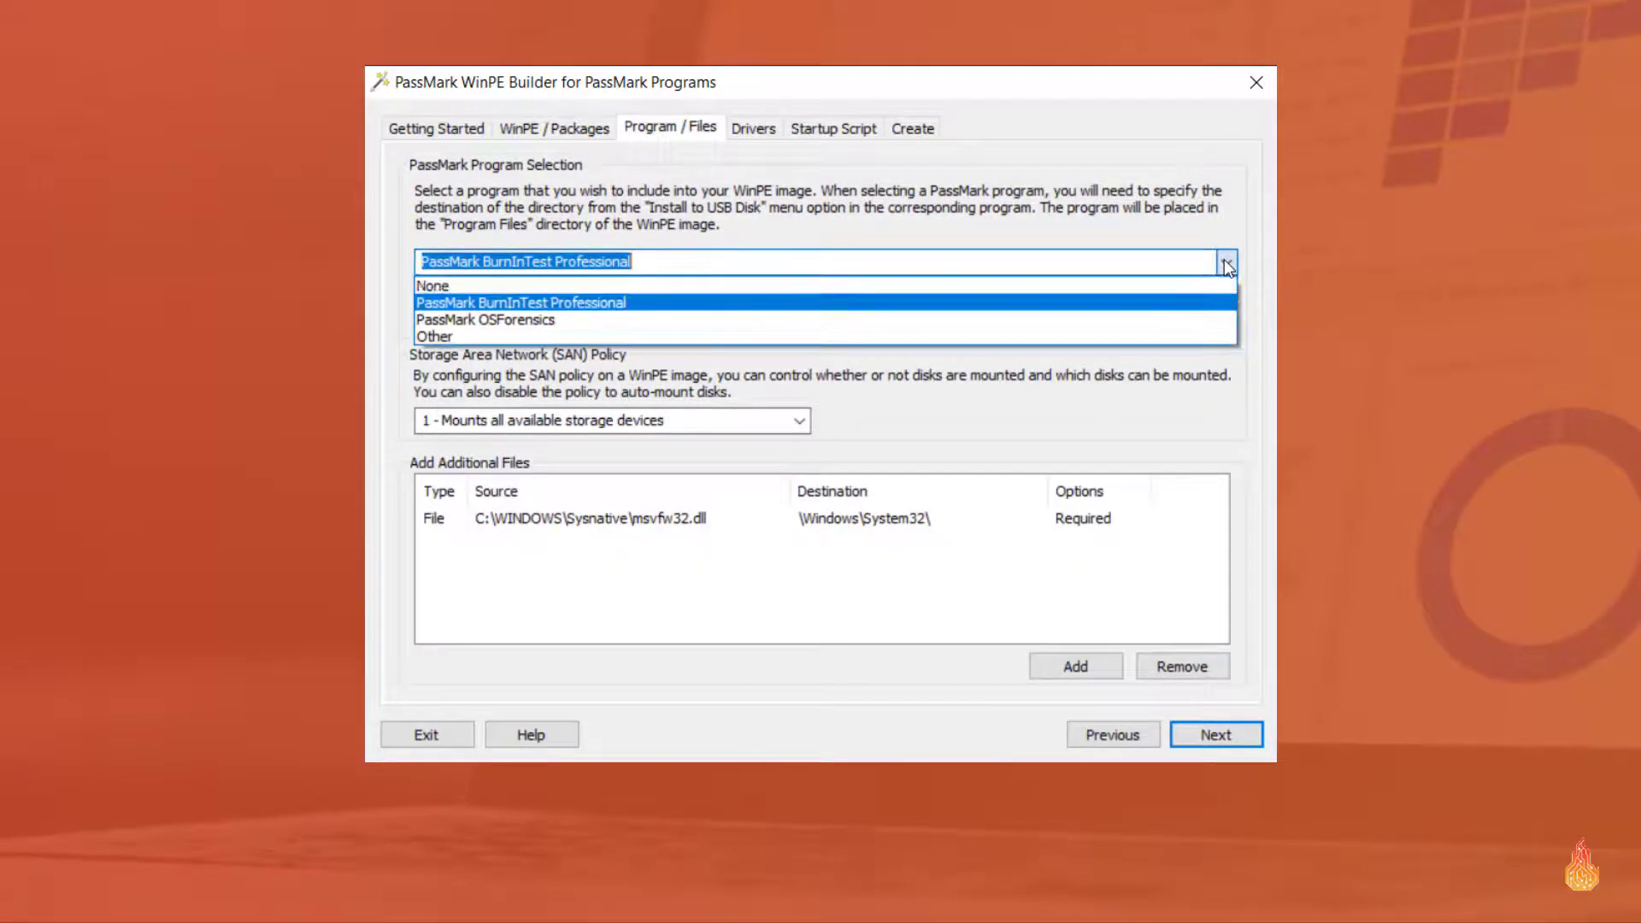
pyautogui.click(1195, 304)
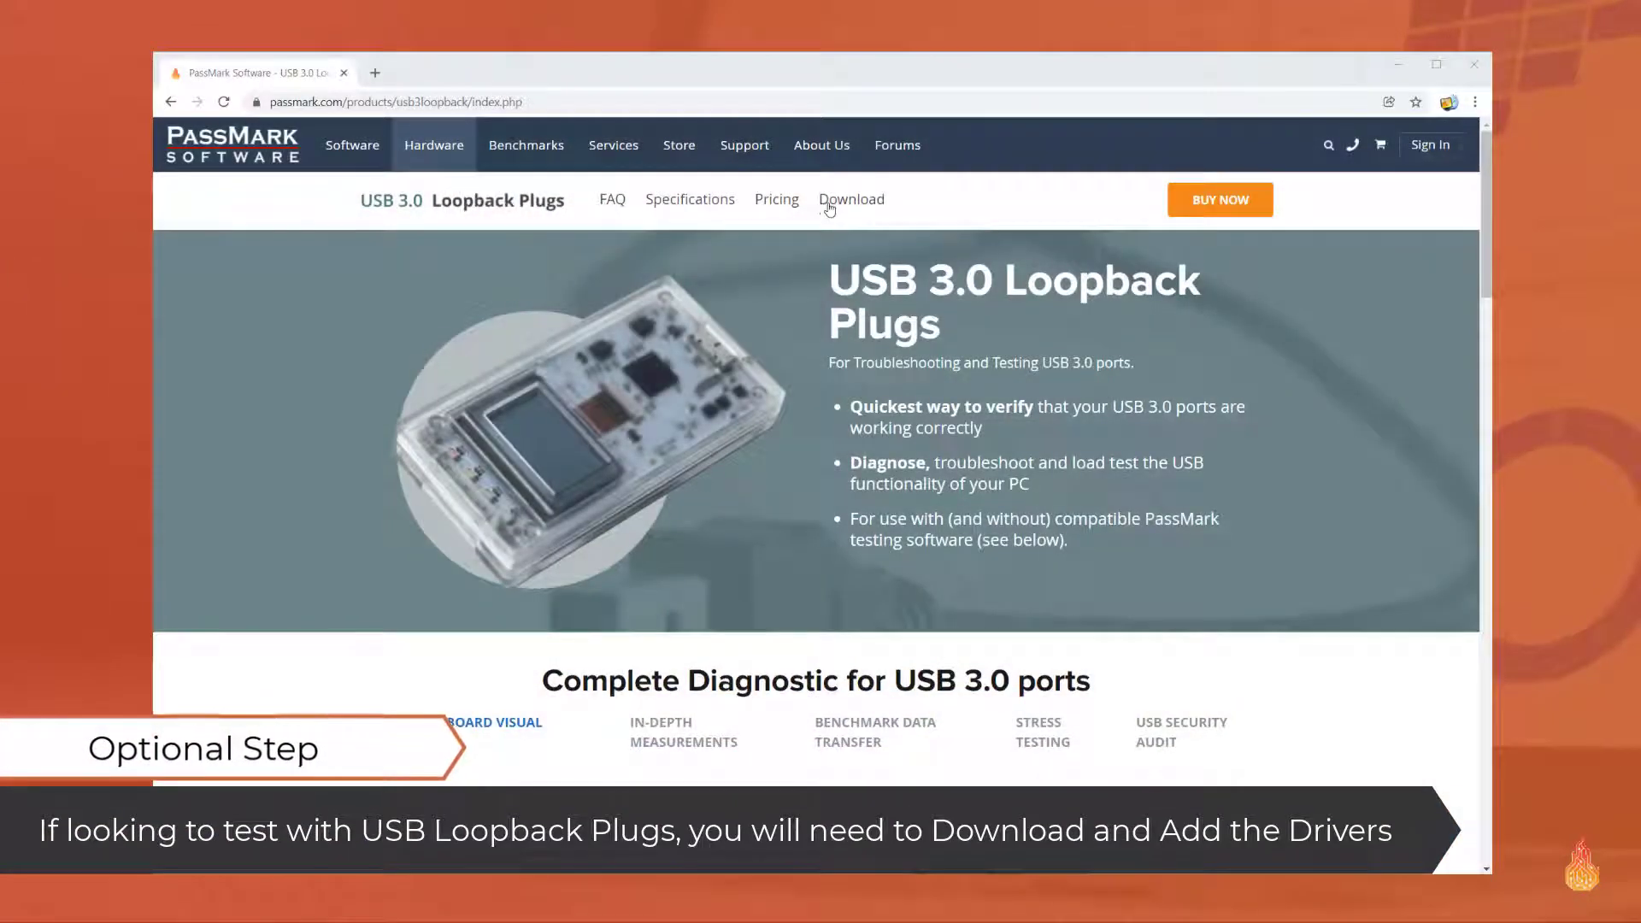
# Step: Download the USB 3.0 Loopback plug device driver for 32 and 64-bit, version 1.2.3, from the PassMark loopback plug site
pyautogui.click(828, 201)
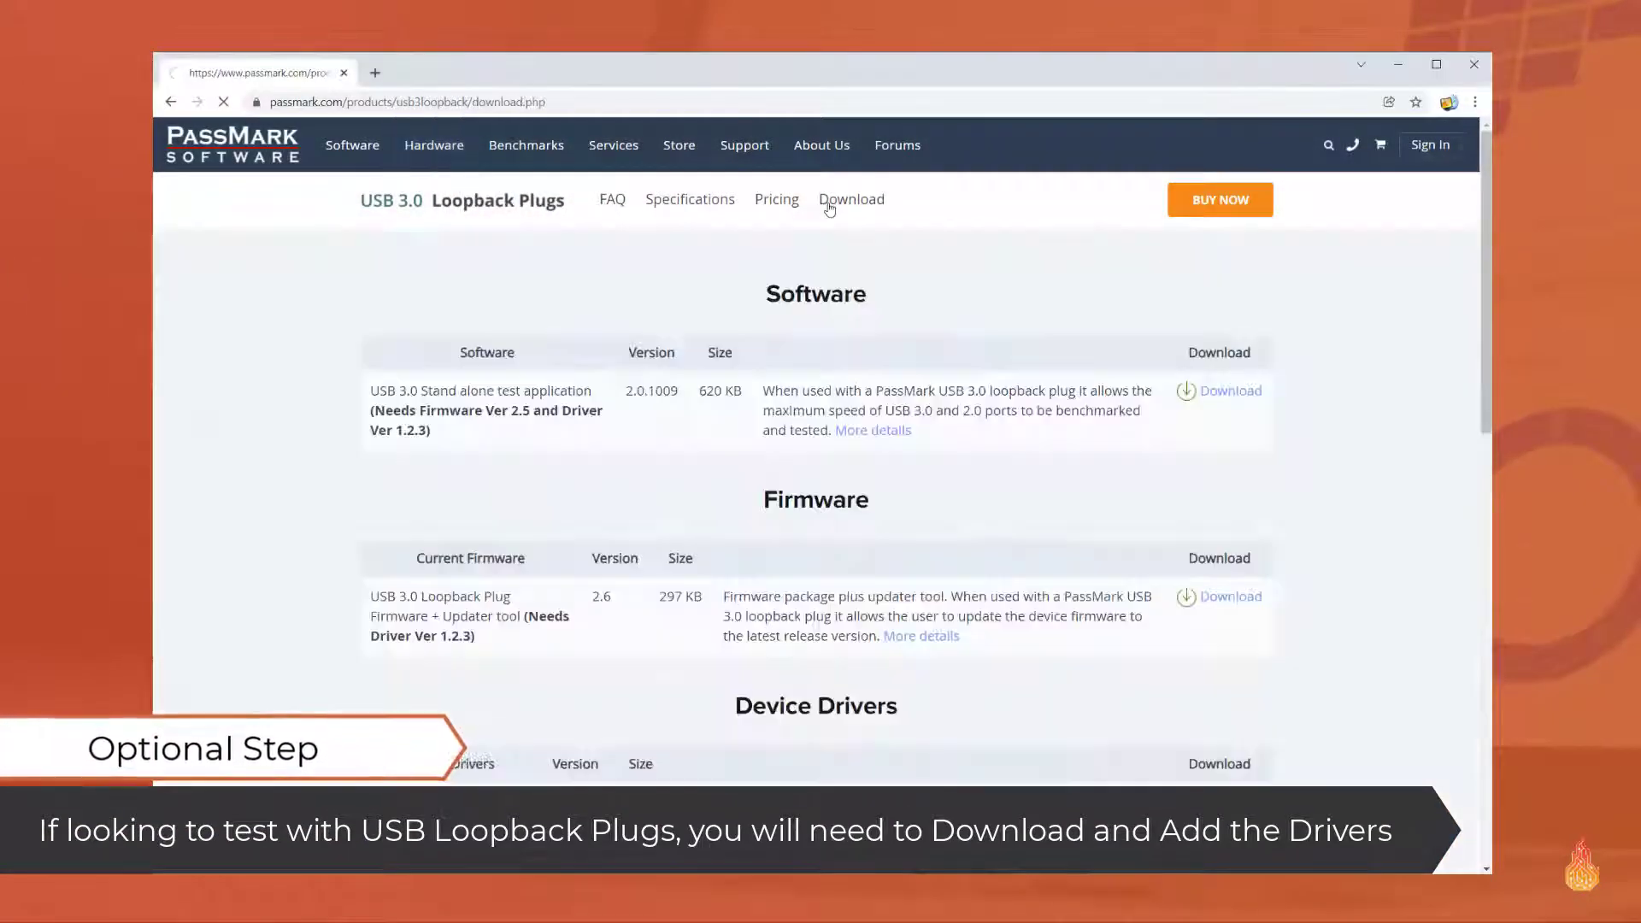
pyautogui.scroll(-5, 1458, 376)
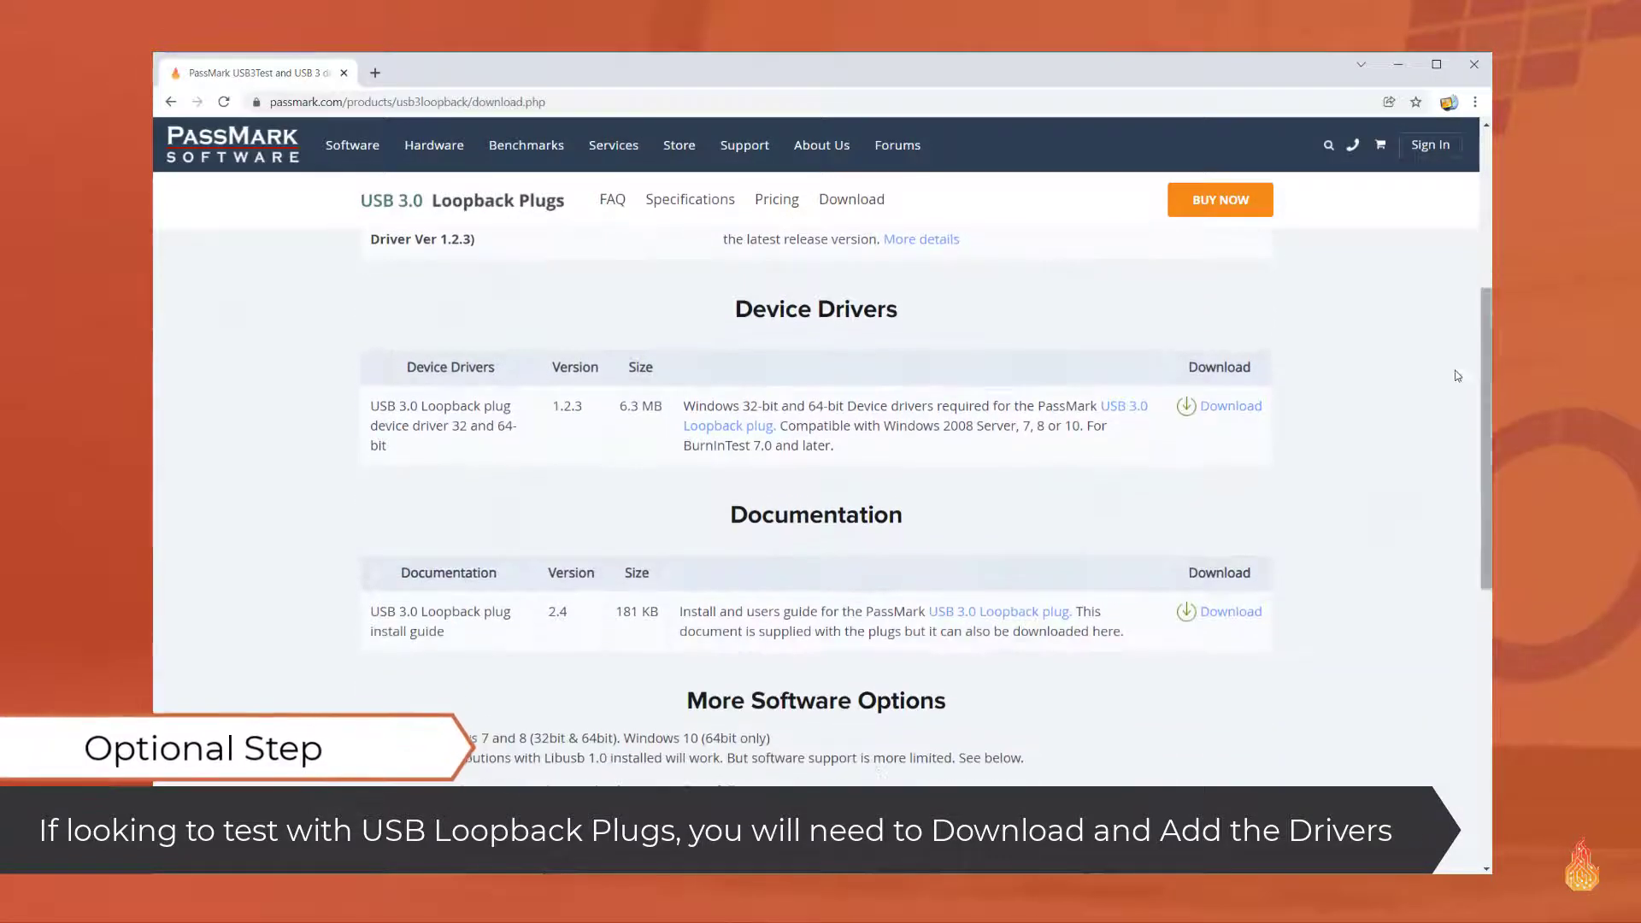
pyautogui.click(1254, 409)
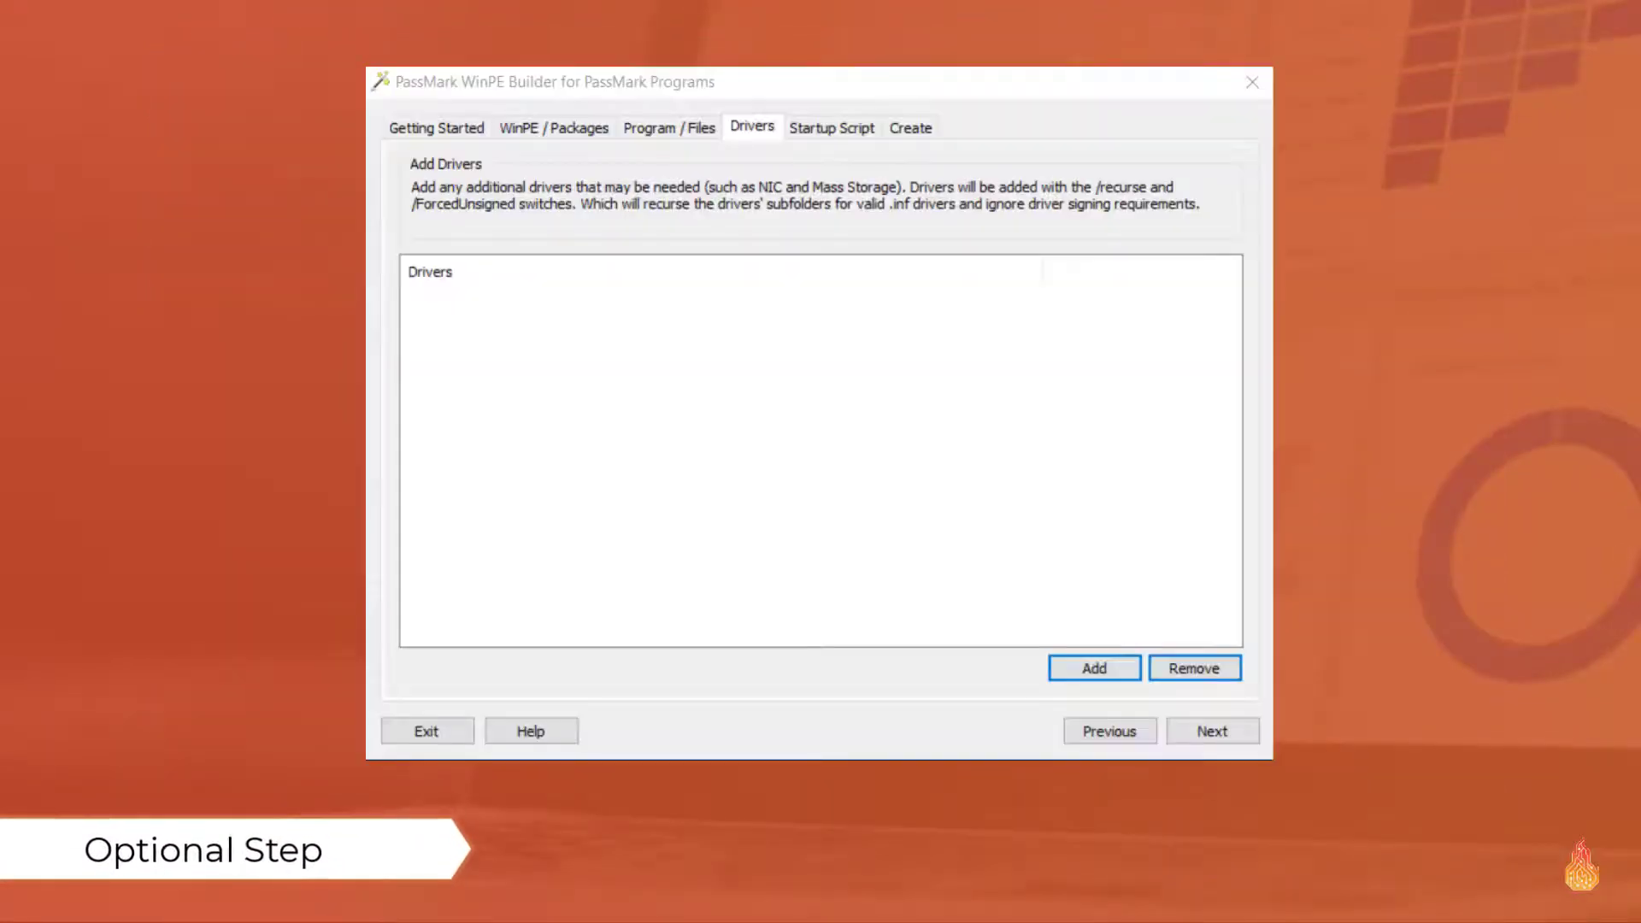
# Step: Add the x64 folder inside usb3loopdriver_1.2.3\win7-8-10 on the desktop as an additional driver for the WinPE image
pyautogui.click(1094, 669)
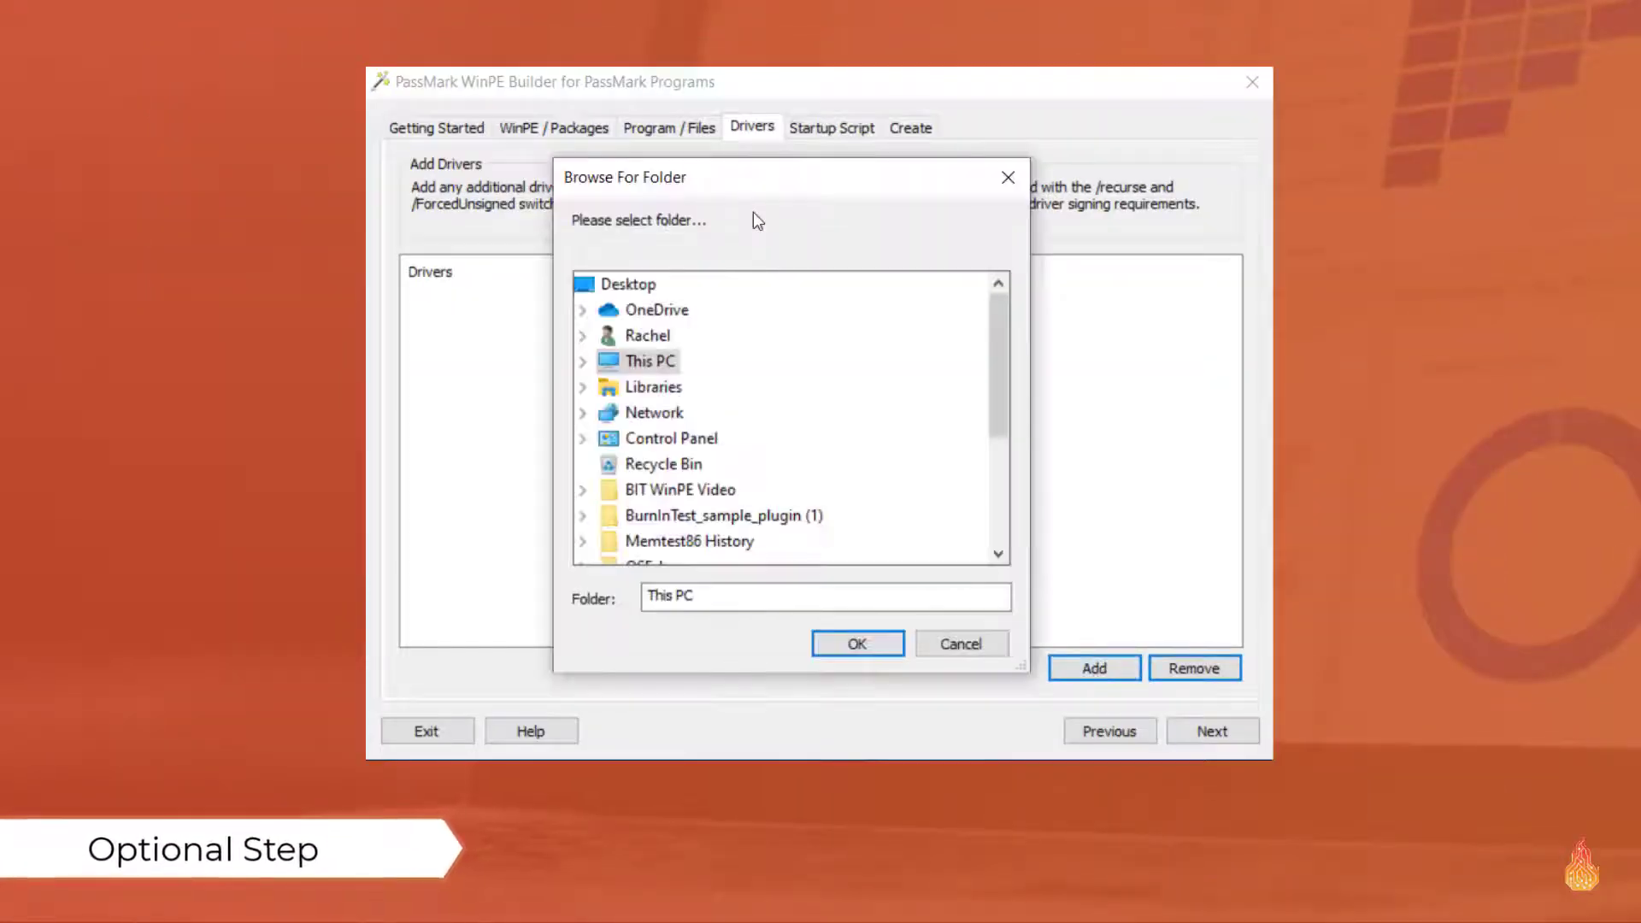
pyautogui.click(582, 335)
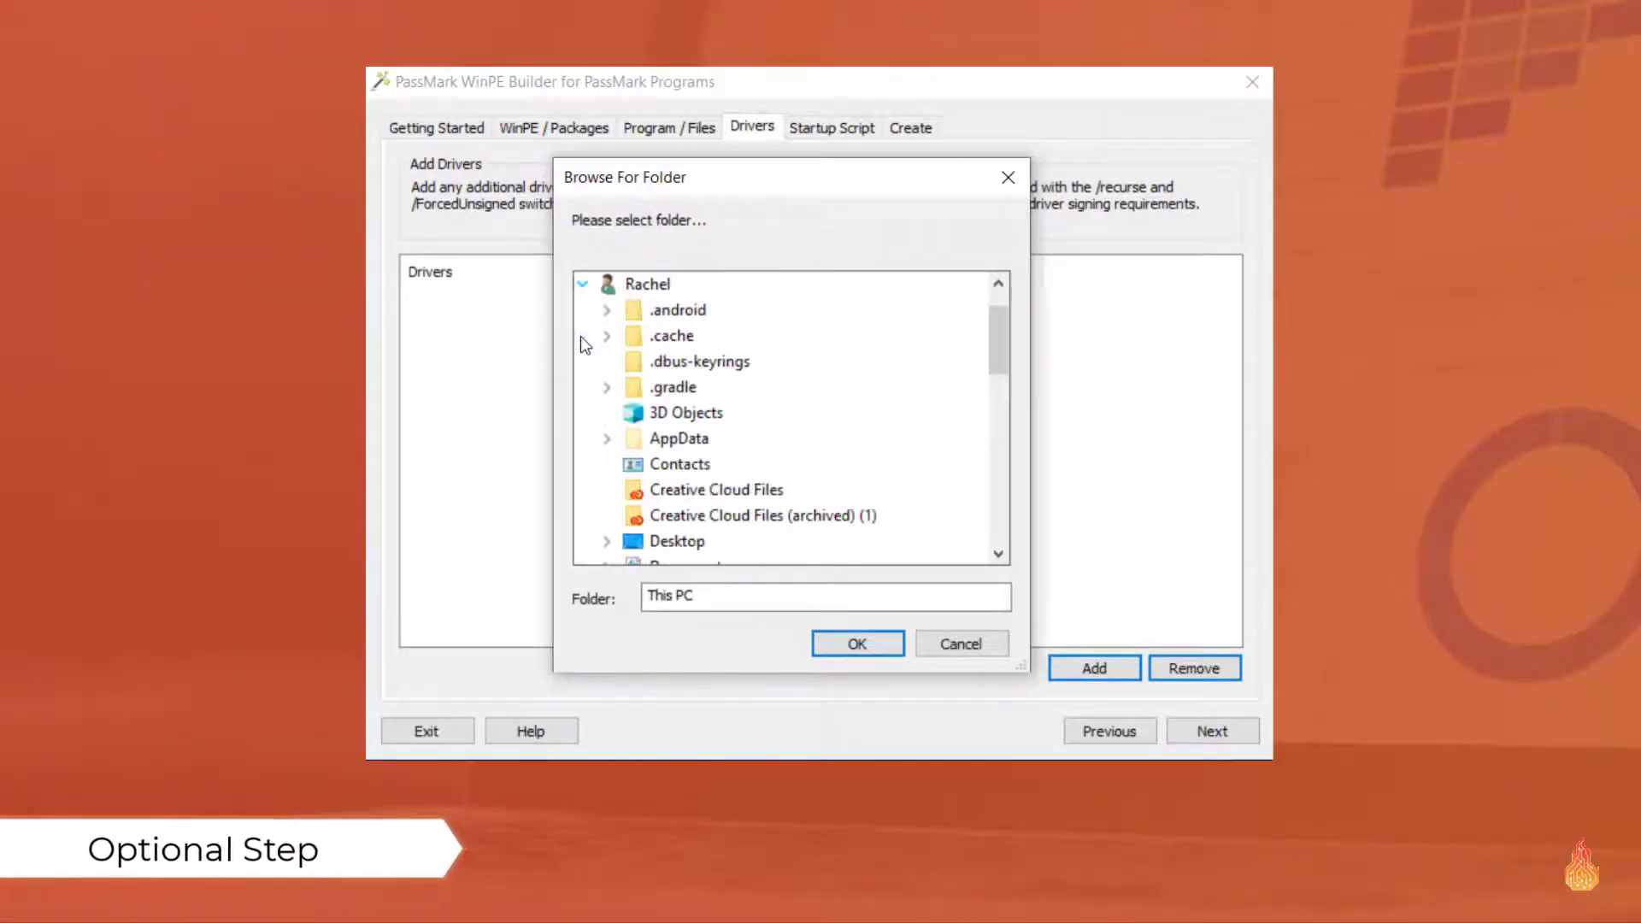
pyautogui.click(608, 542)
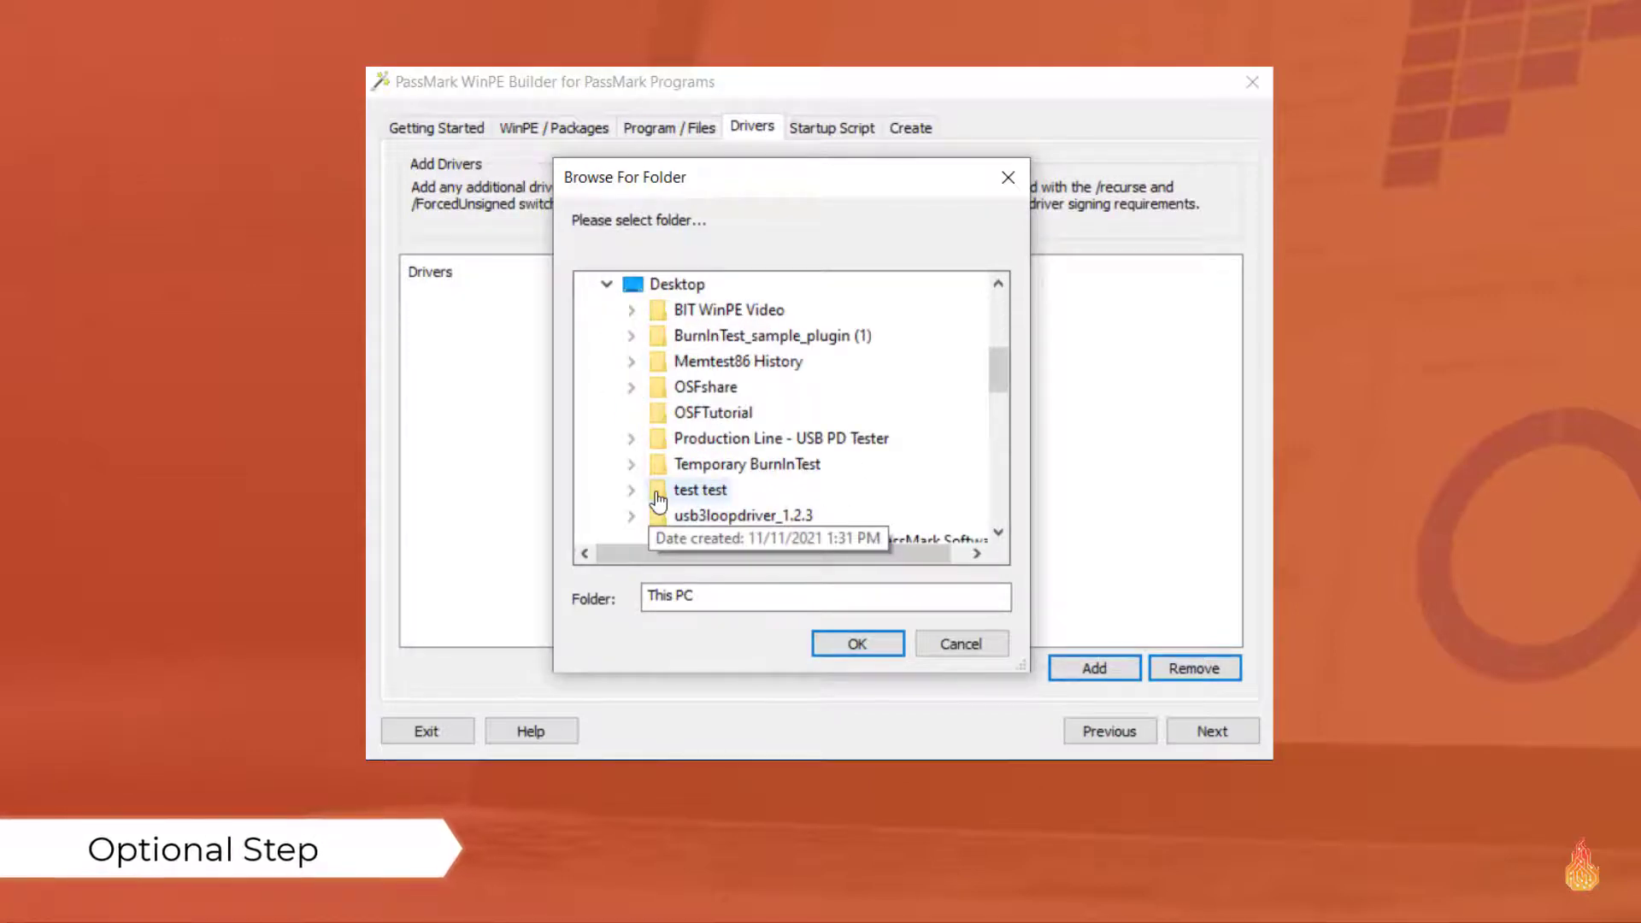
pyautogui.click(808, 516)
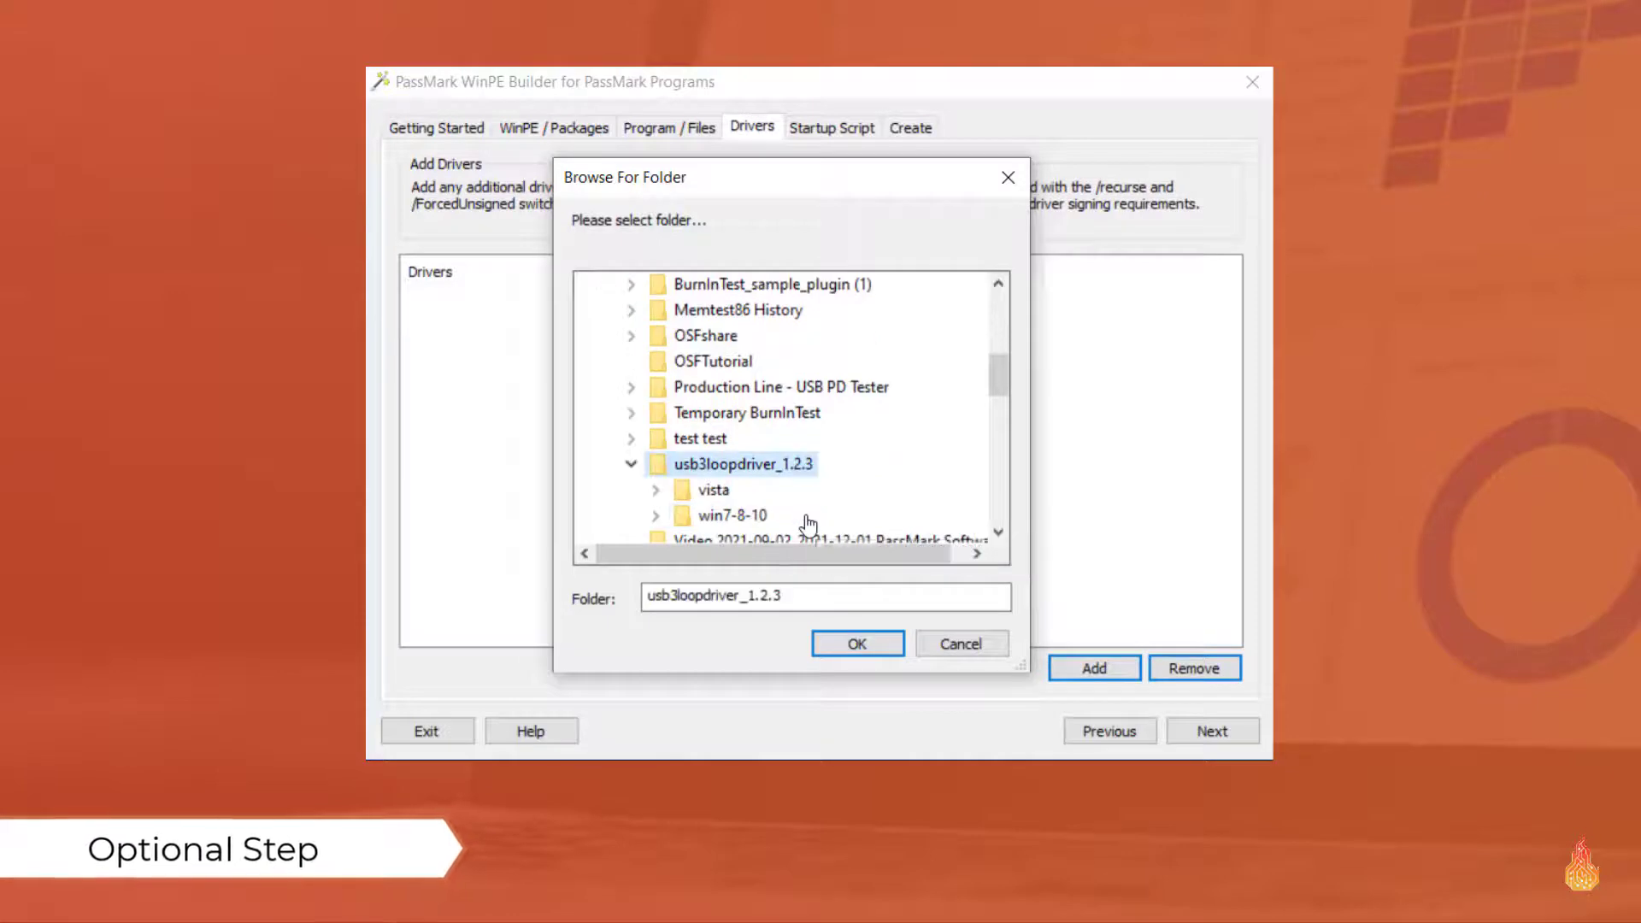
pyautogui.click(737, 515)
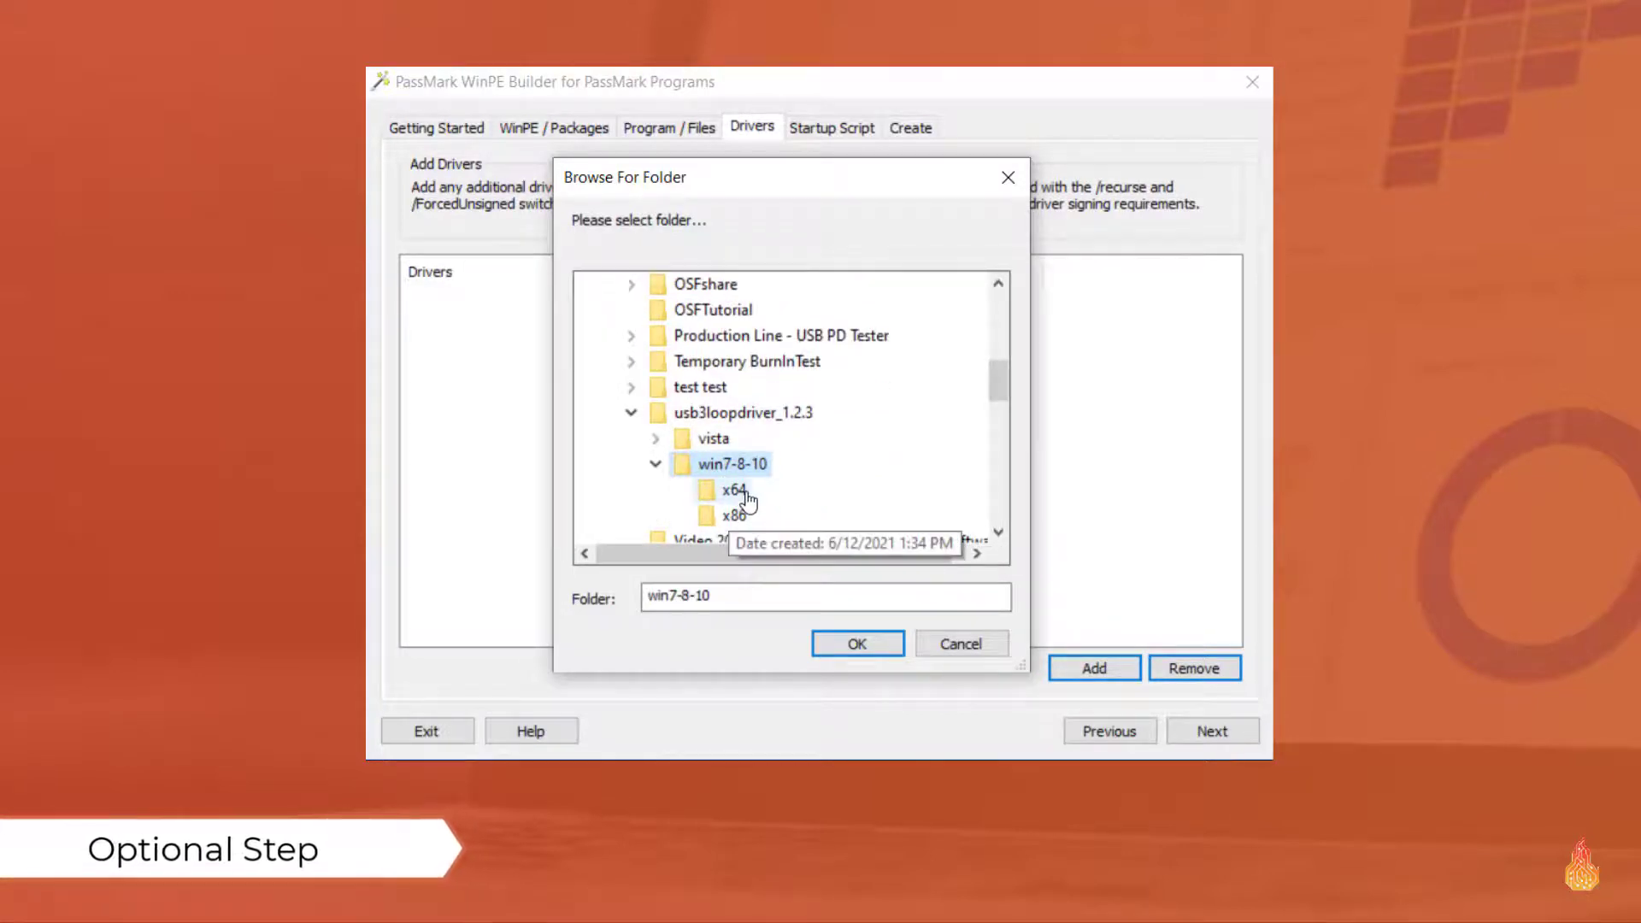
pyautogui.click(746, 495)
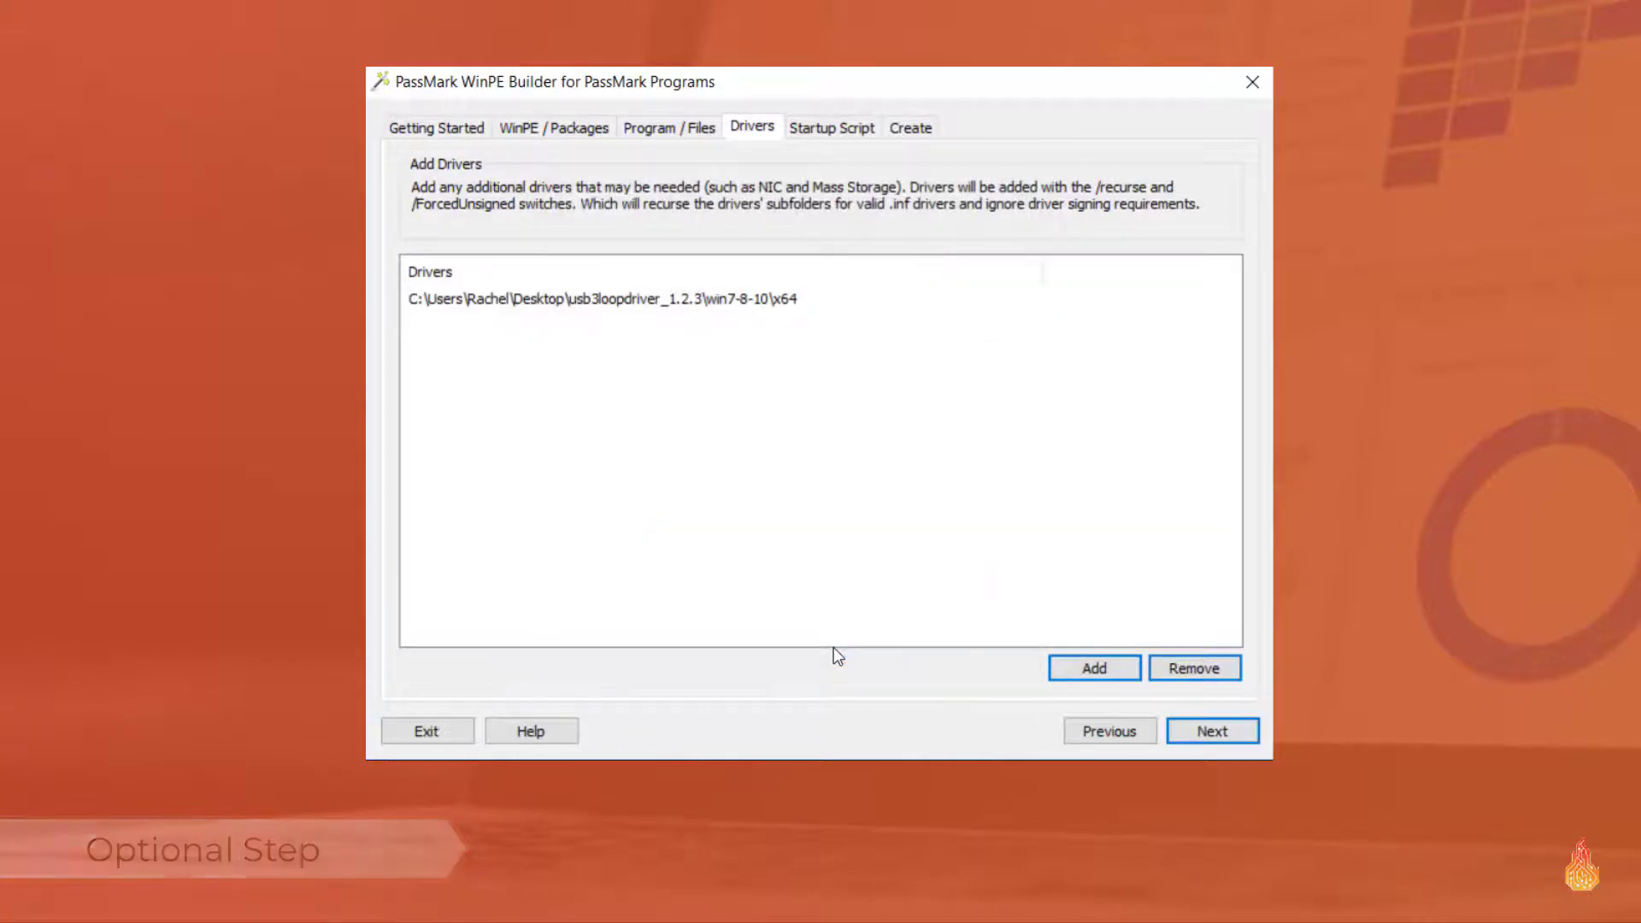
# Step: Keep the default startup script, choose USB flash drive F:\ as the destination, confirm the configuration and start creating the WinPE image
pyautogui.click(1221, 740)
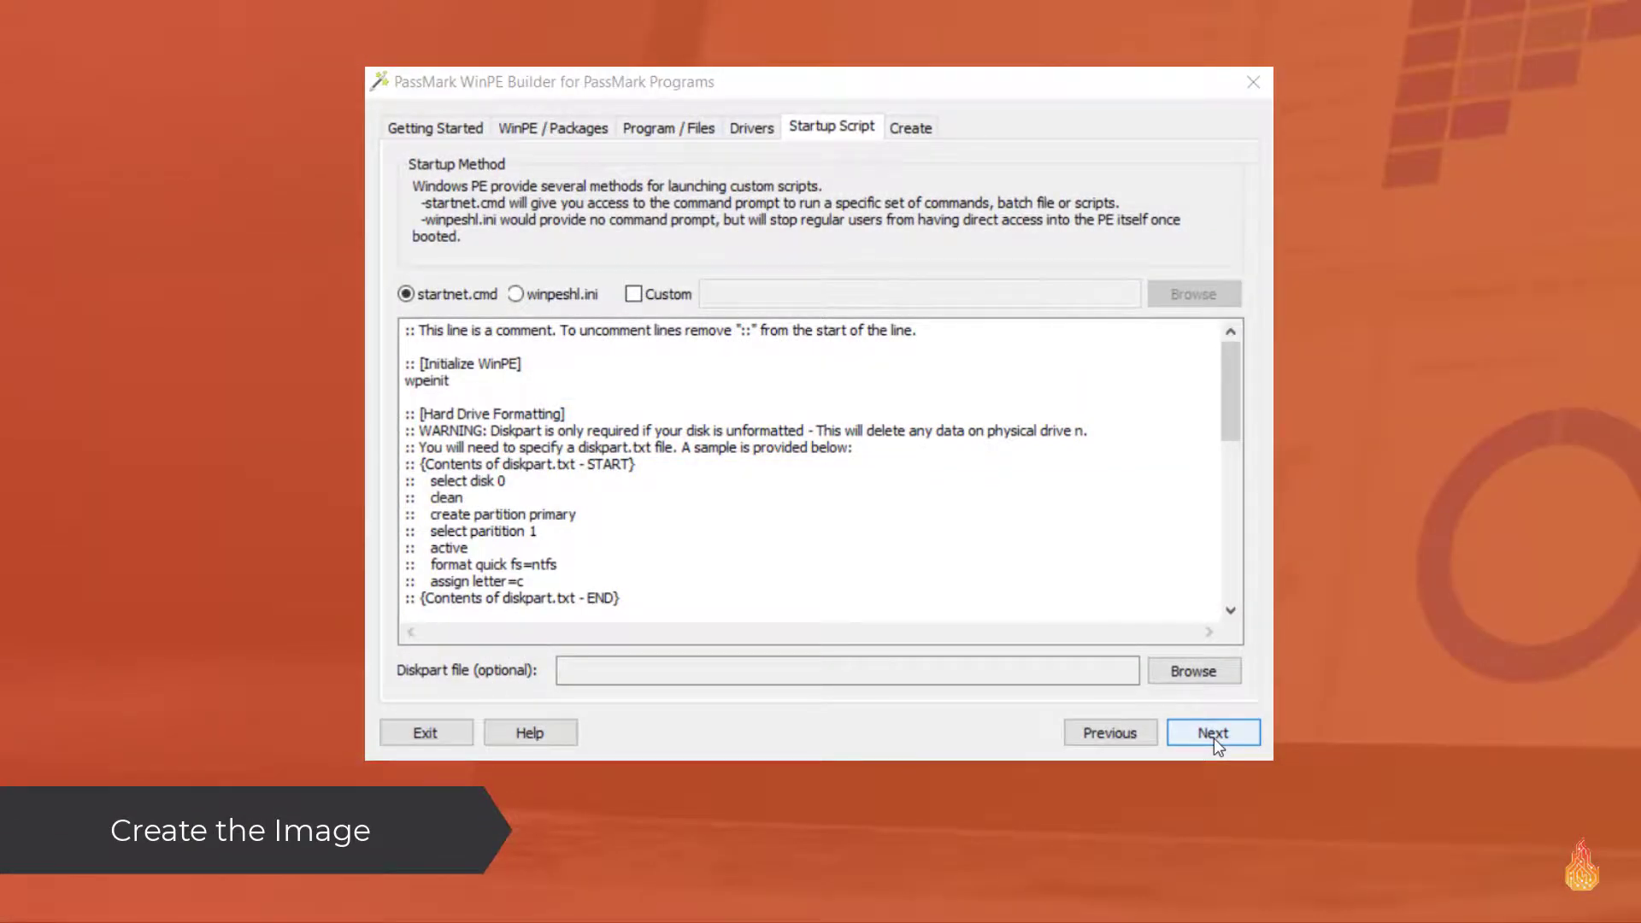
pyautogui.click(1214, 734)
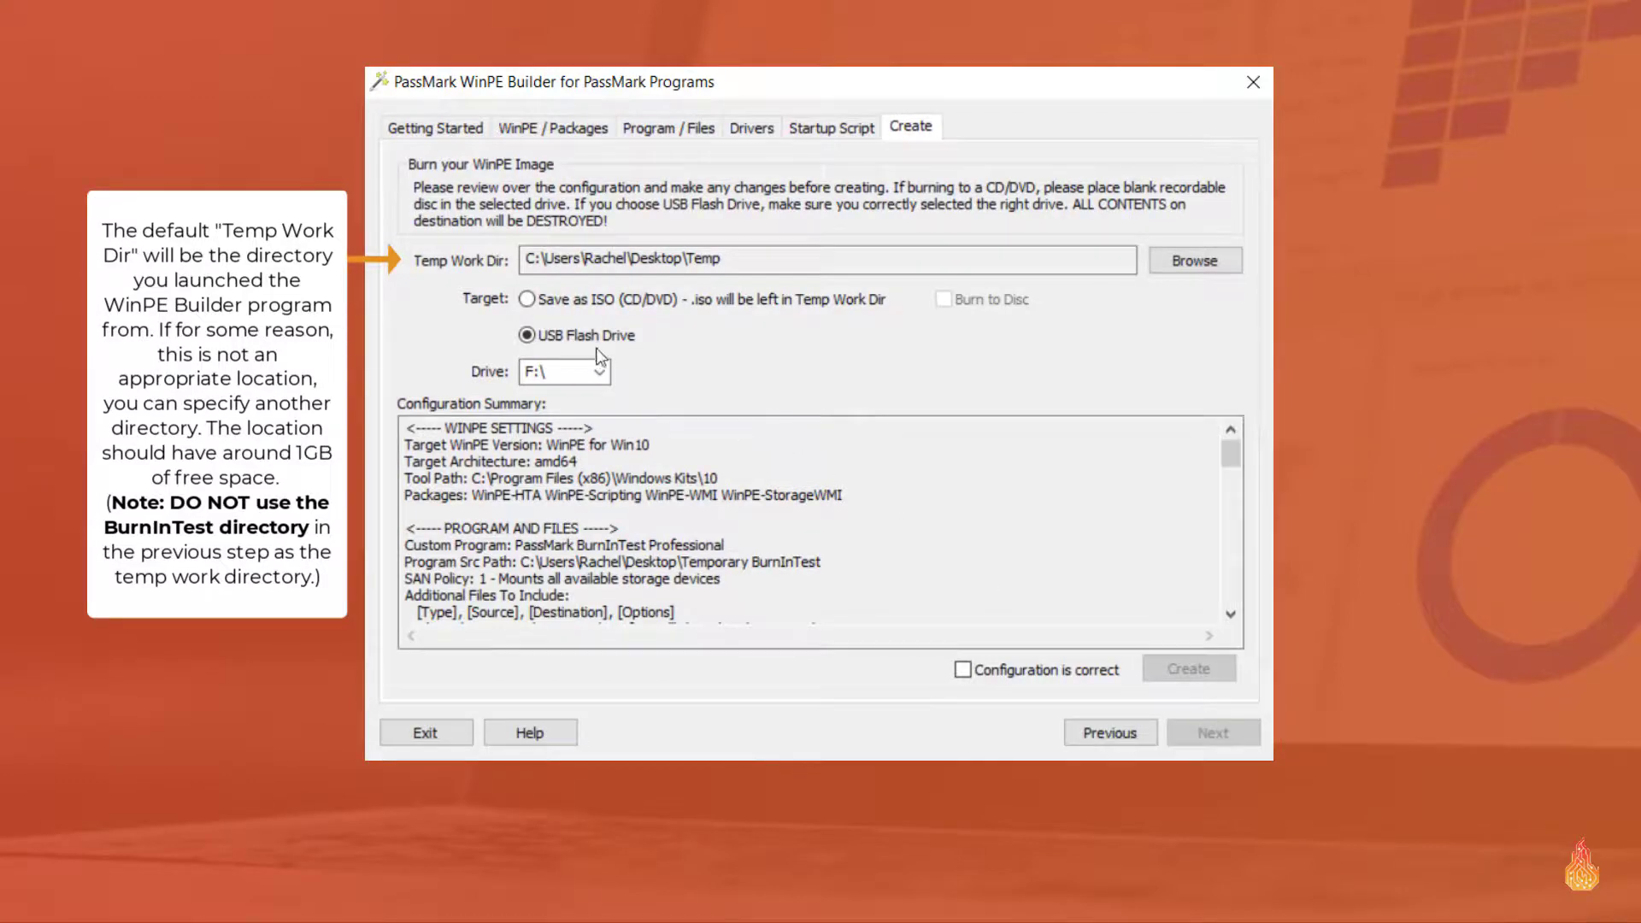
pyautogui.click(596, 375)
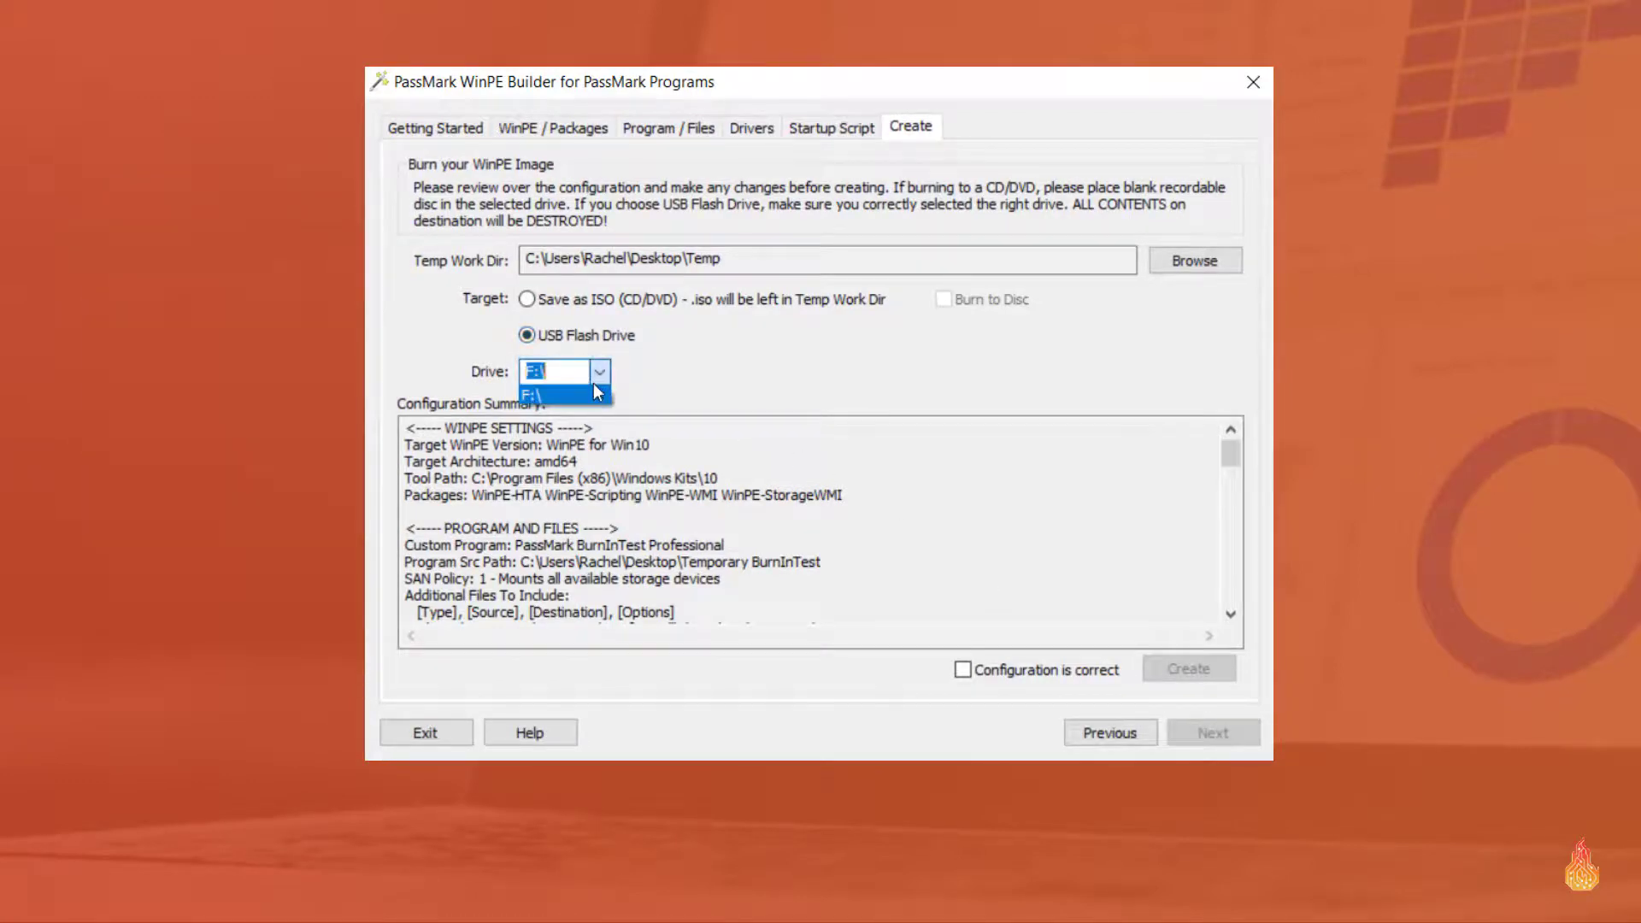
pyautogui.click(590, 398)
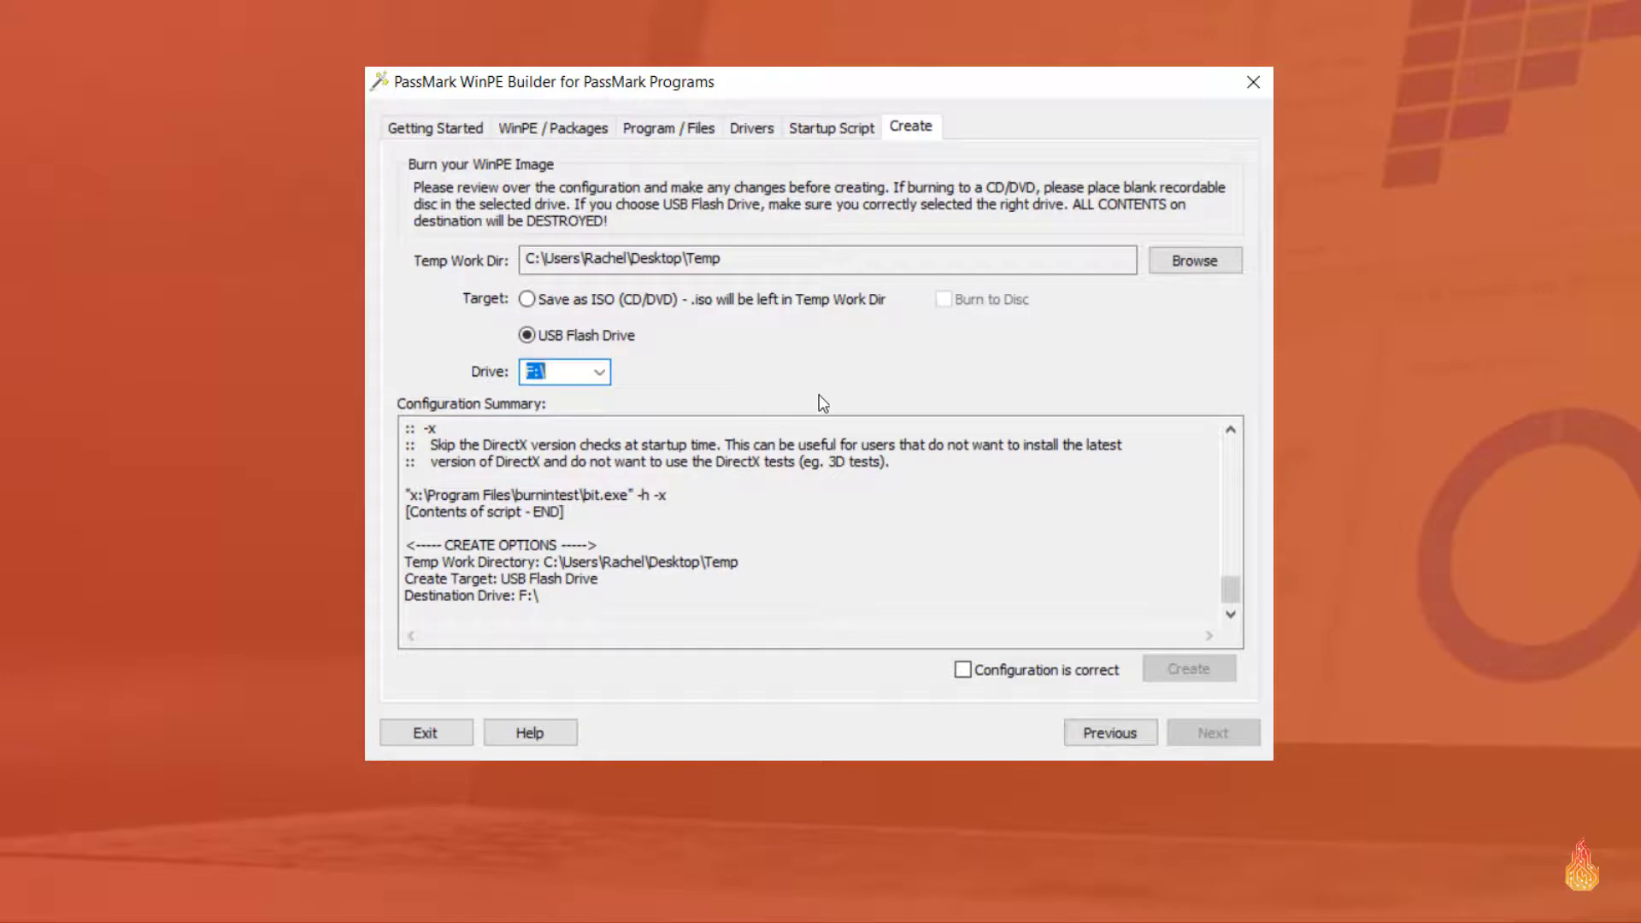
pyautogui.click(962, 671)
pyautogui.click(1154, 668)
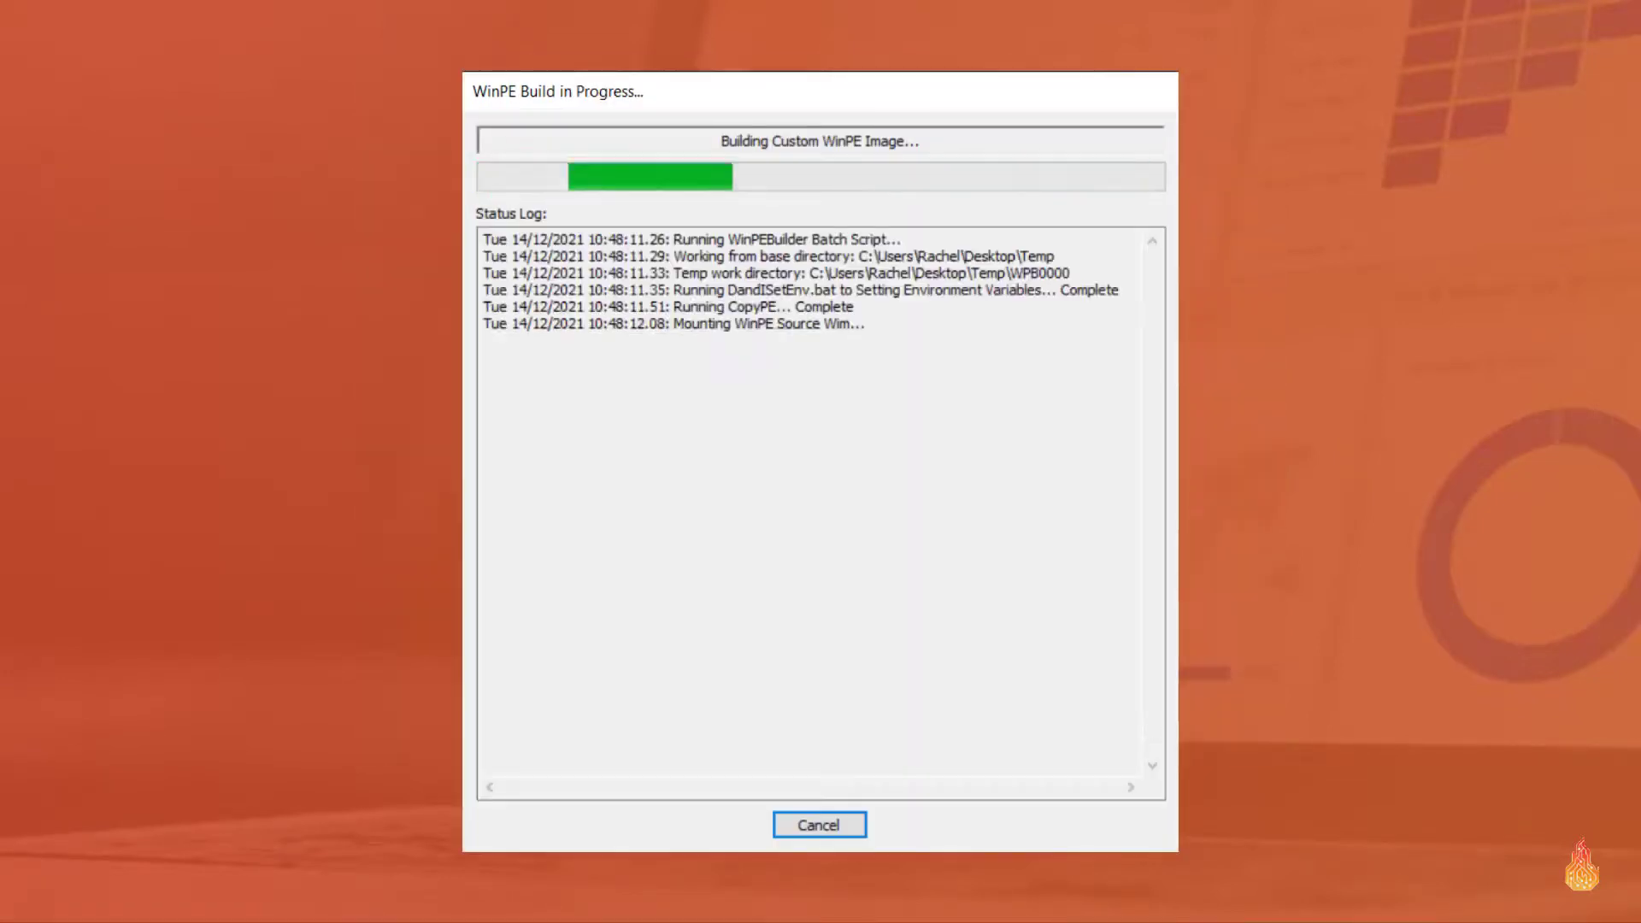